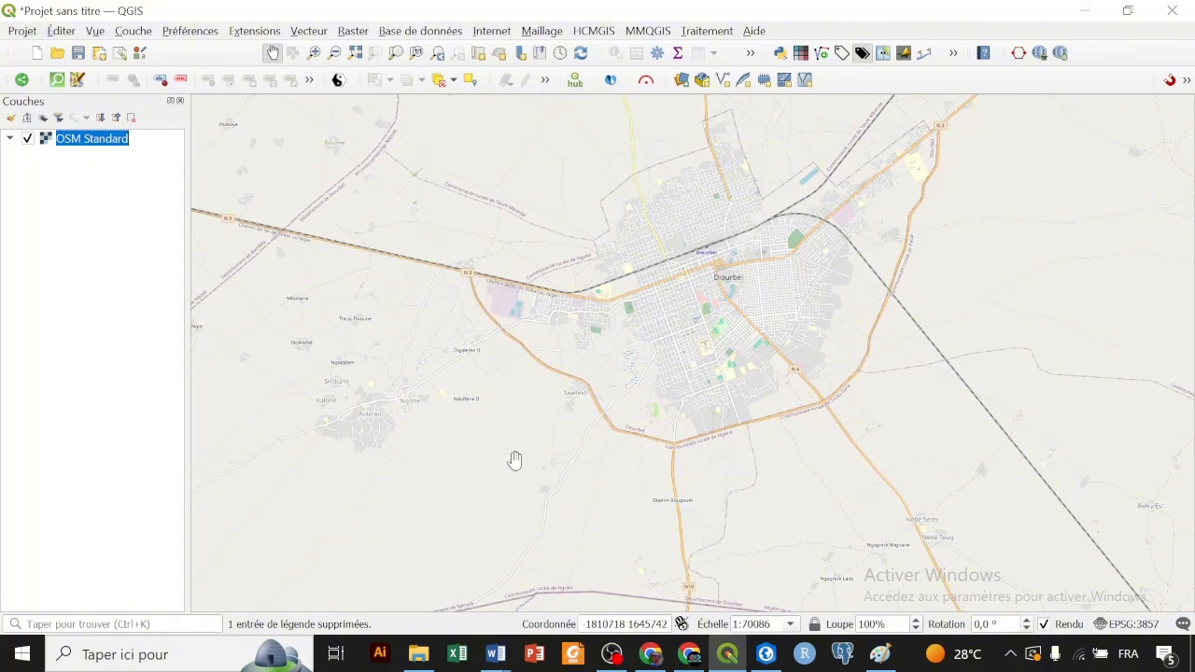
Step: Add diourbel_localisation.png from the diourbel_commune folder to the QGIS project and zoom to that layer
left_click(419, 655)
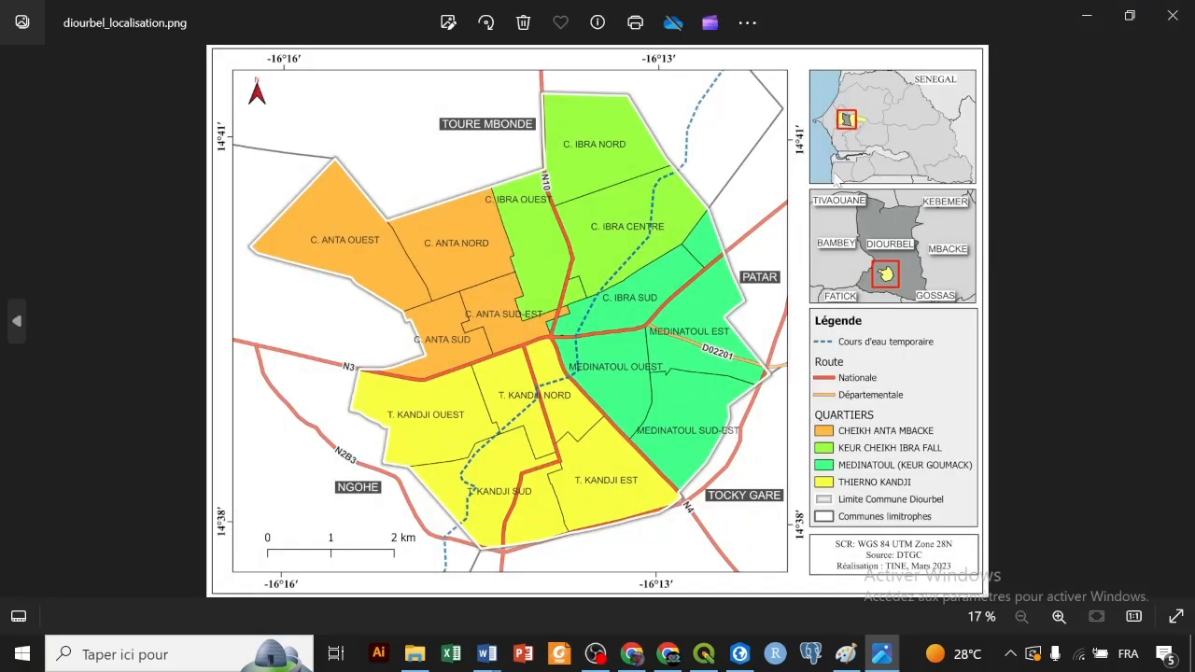
left_click(1173, 15)
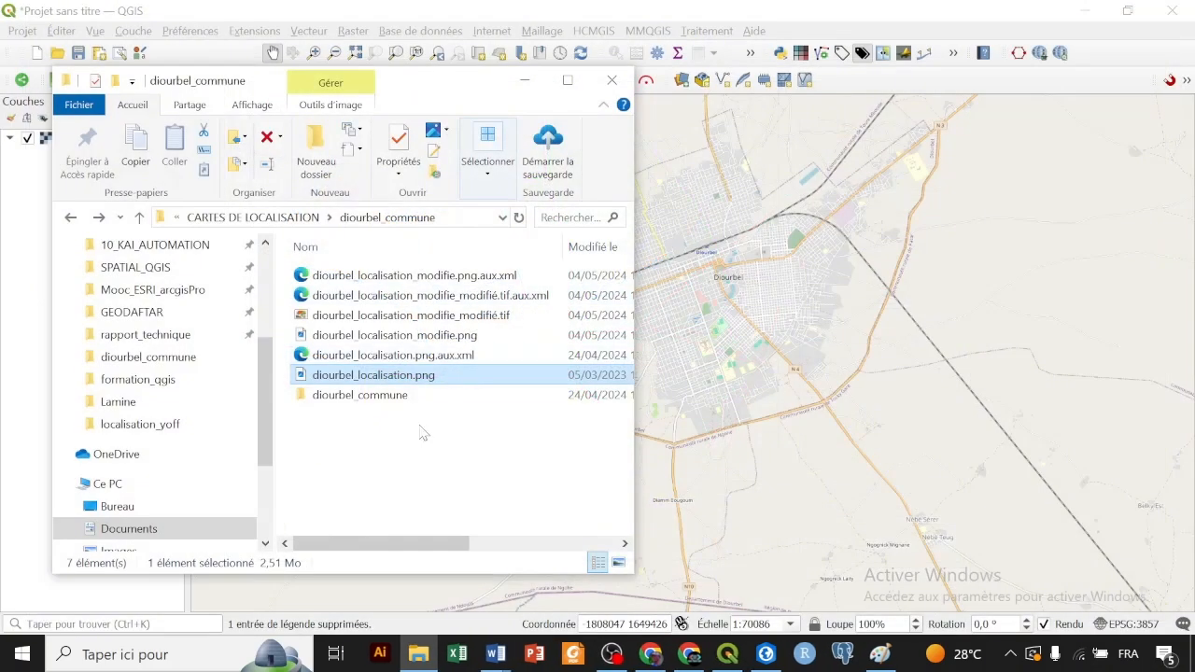
left_click_drag(435, 384, 914, 383)
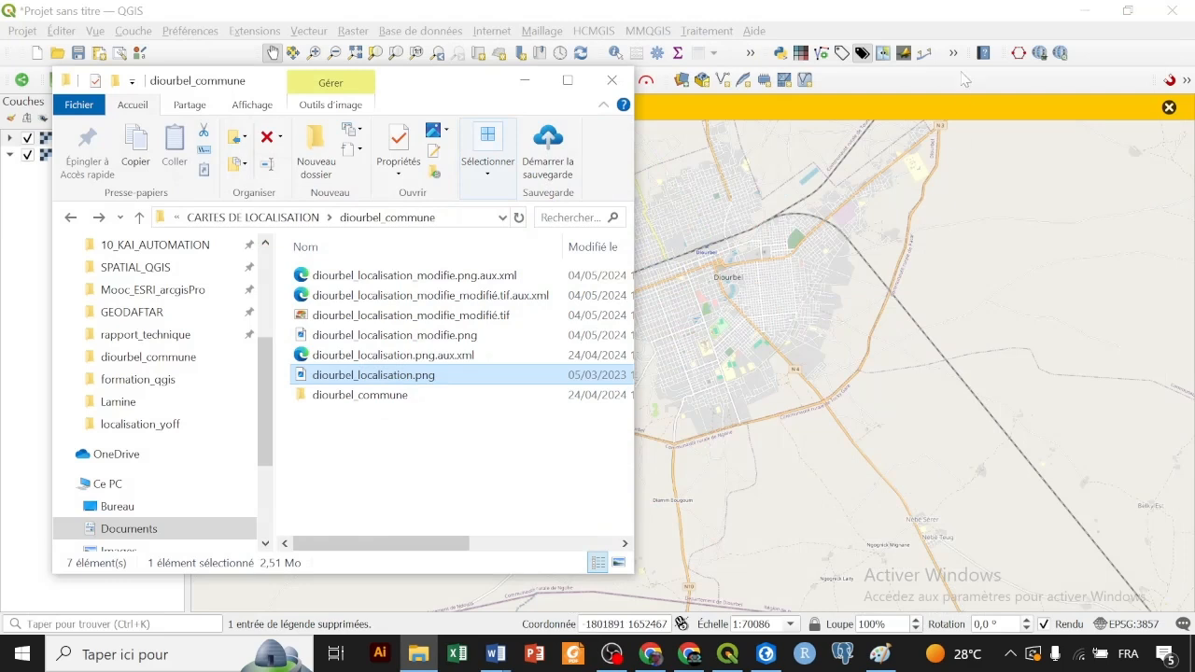
left_click(948, 26)
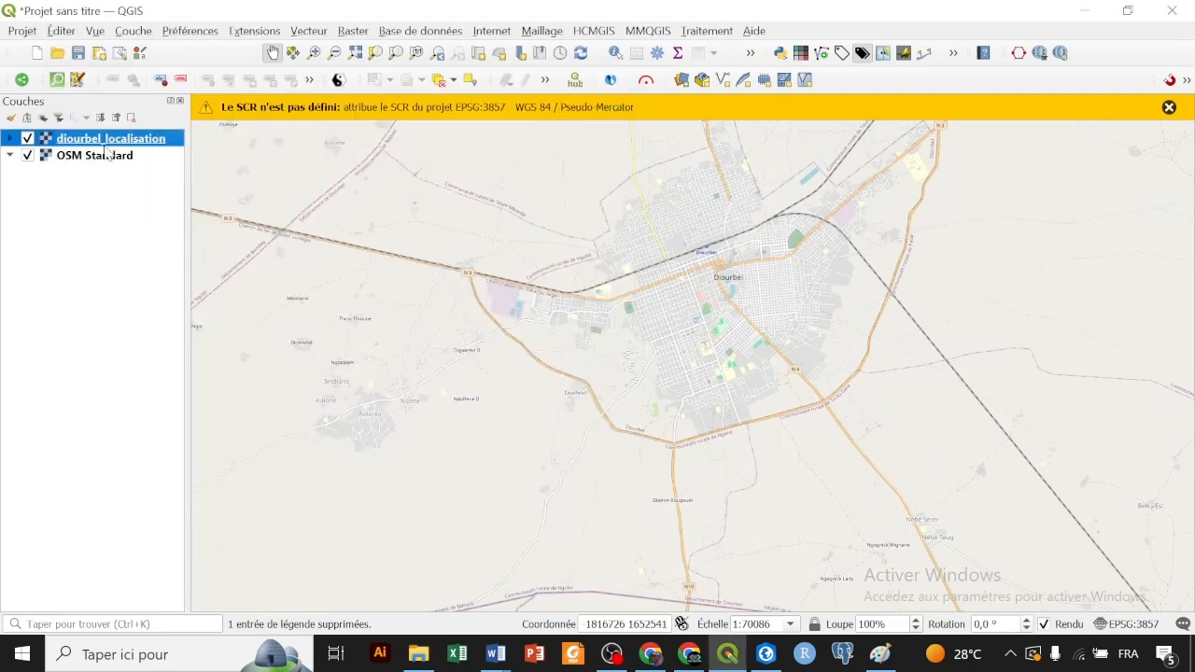
right_click(112, 140)
left_click(159, 152)
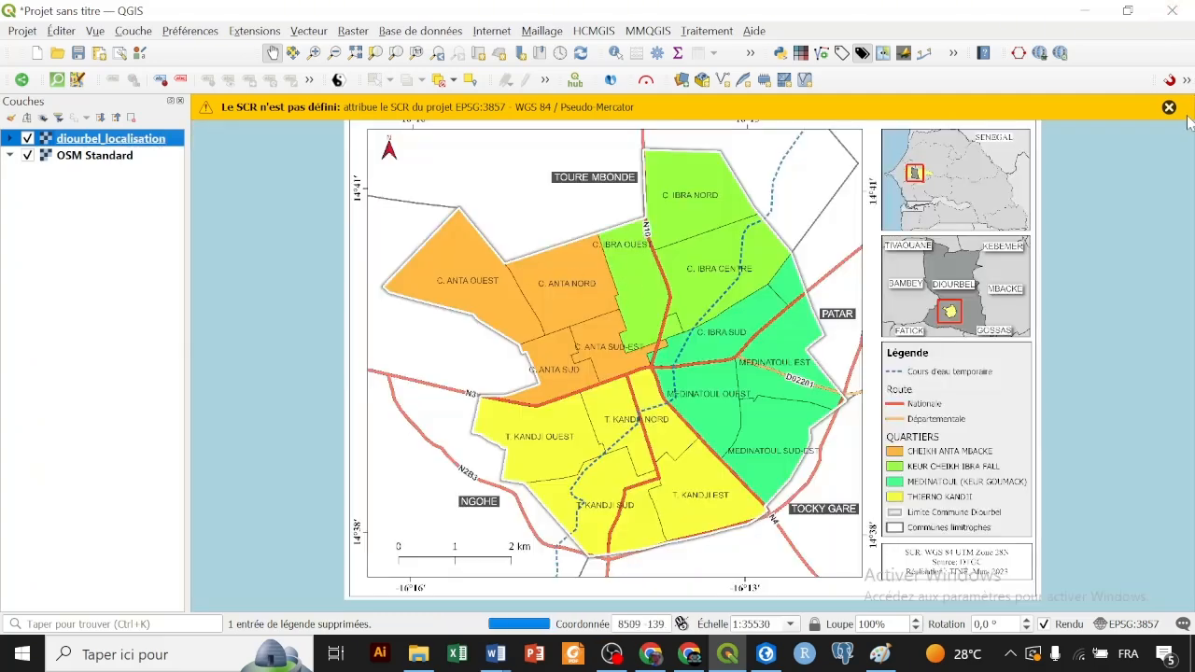
left_click(1168, 109)
left_click_drag(492, 224, 468, 440)
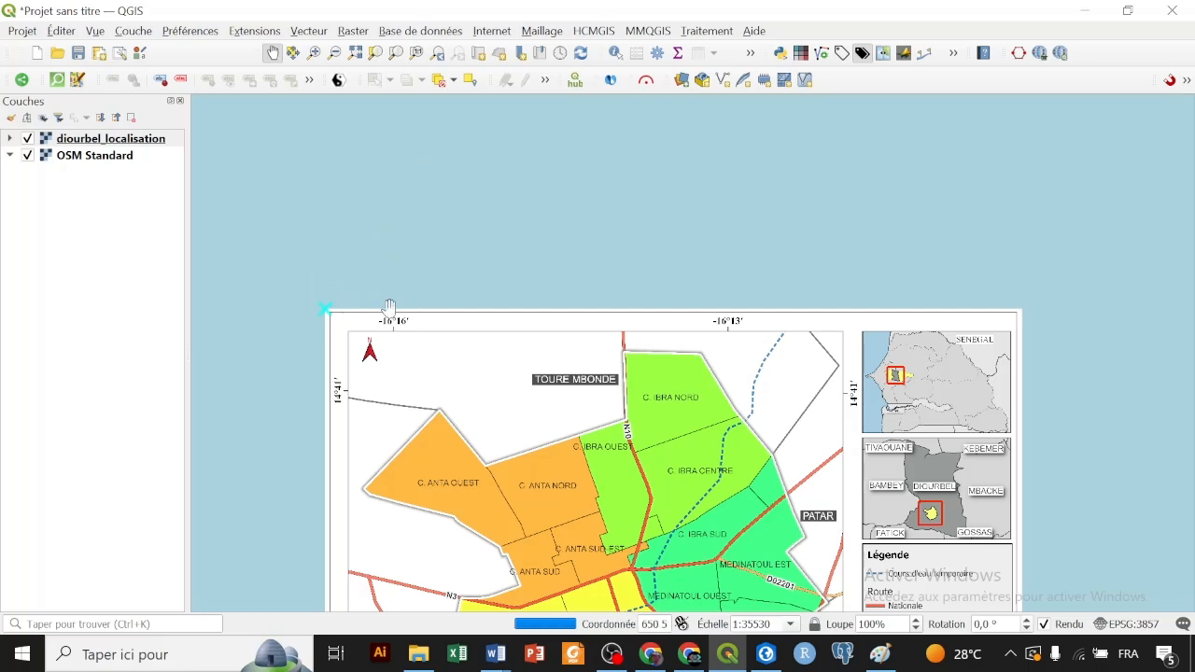
Step: Remove the diourbel_localisation layer from the project
left_click(174, 142)
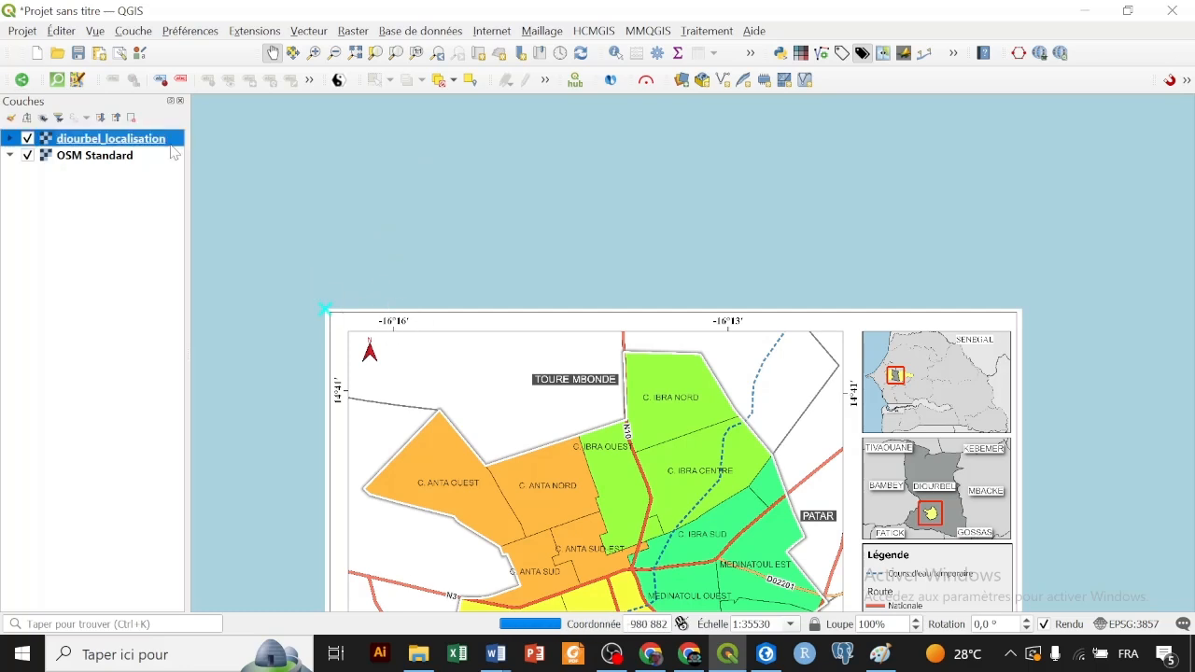
left_click(132, 118)
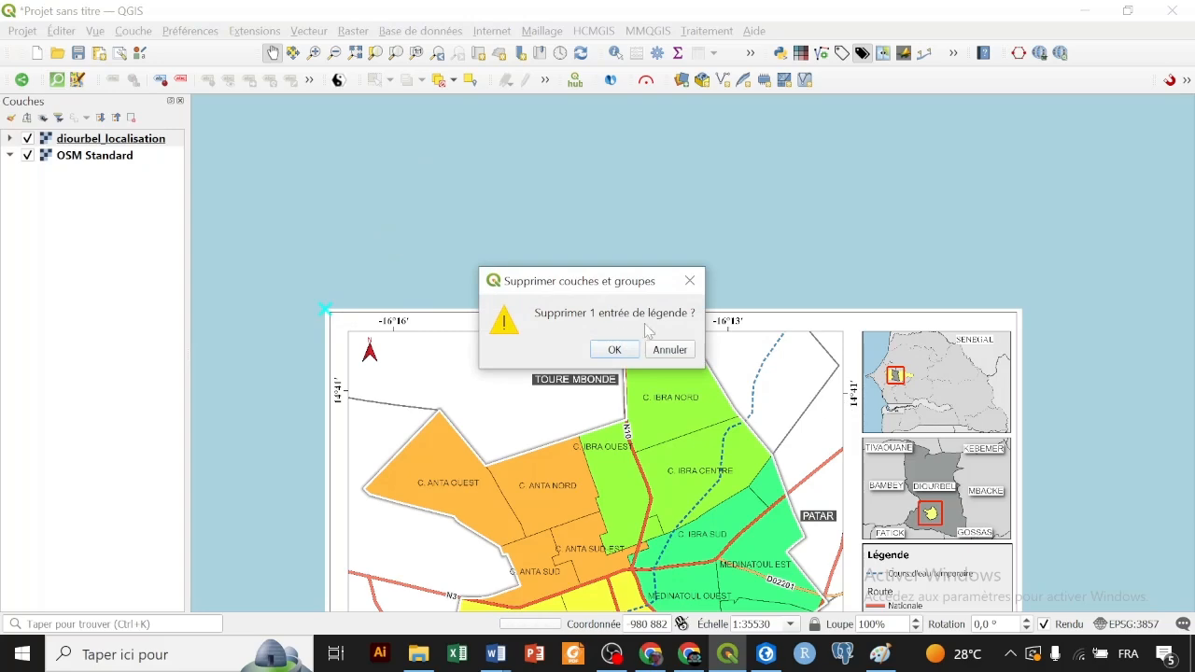
left_click(614, 351)
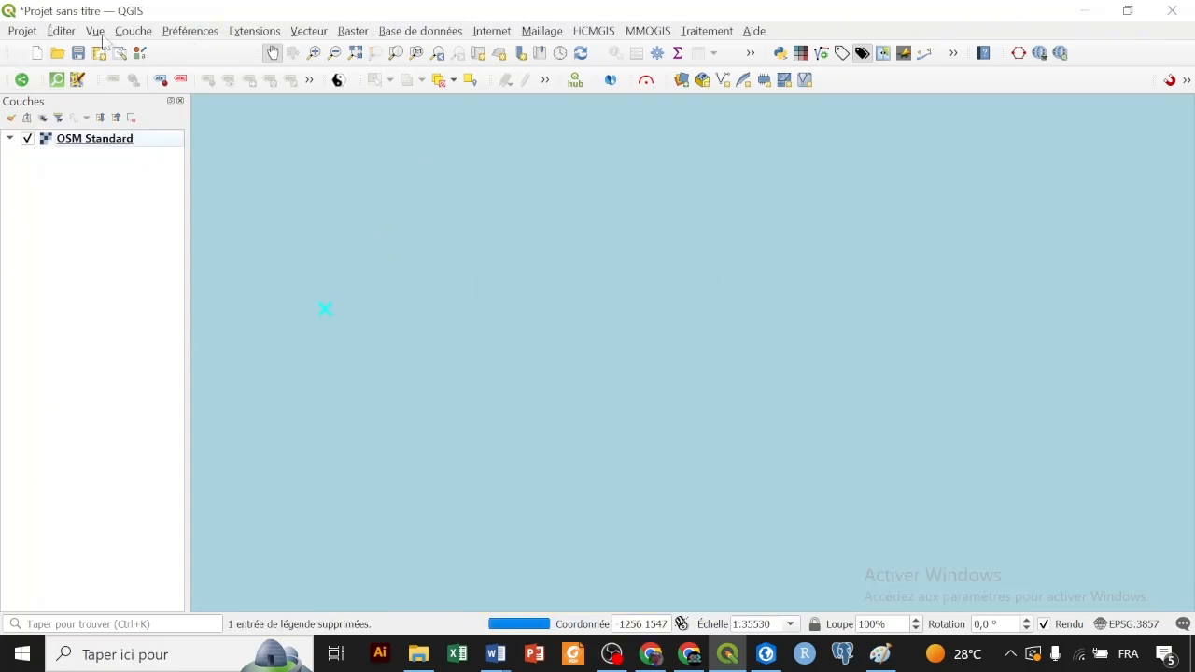
left_click(132, 31)
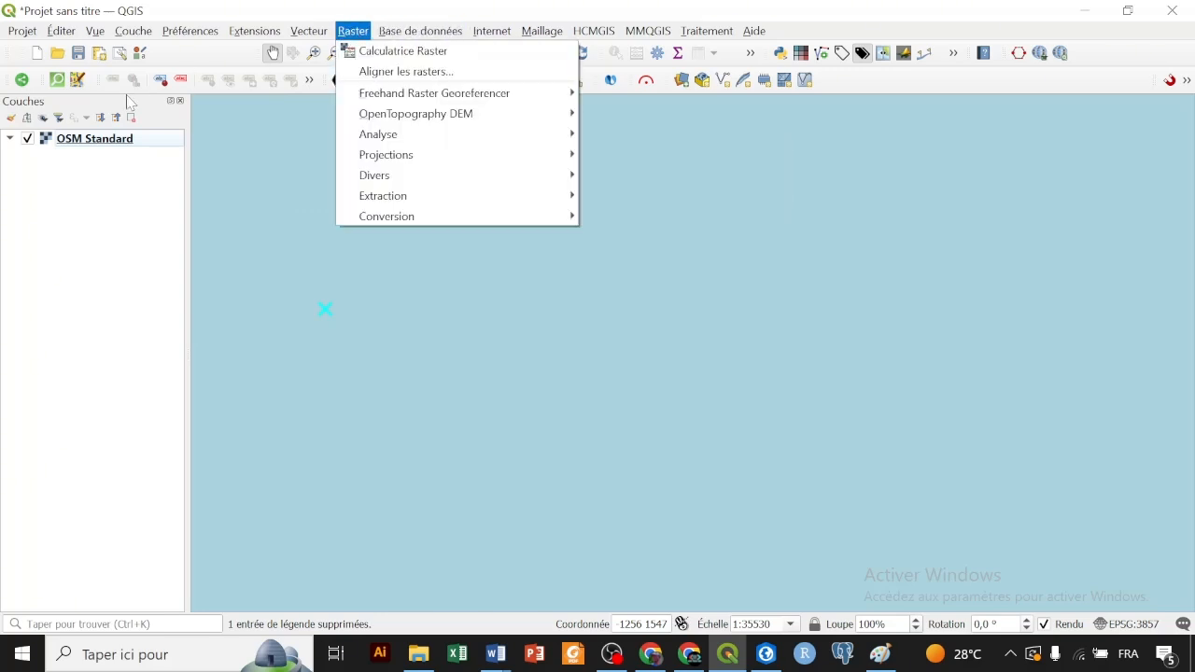
left_click(142, 156)
left_click(152, 146)
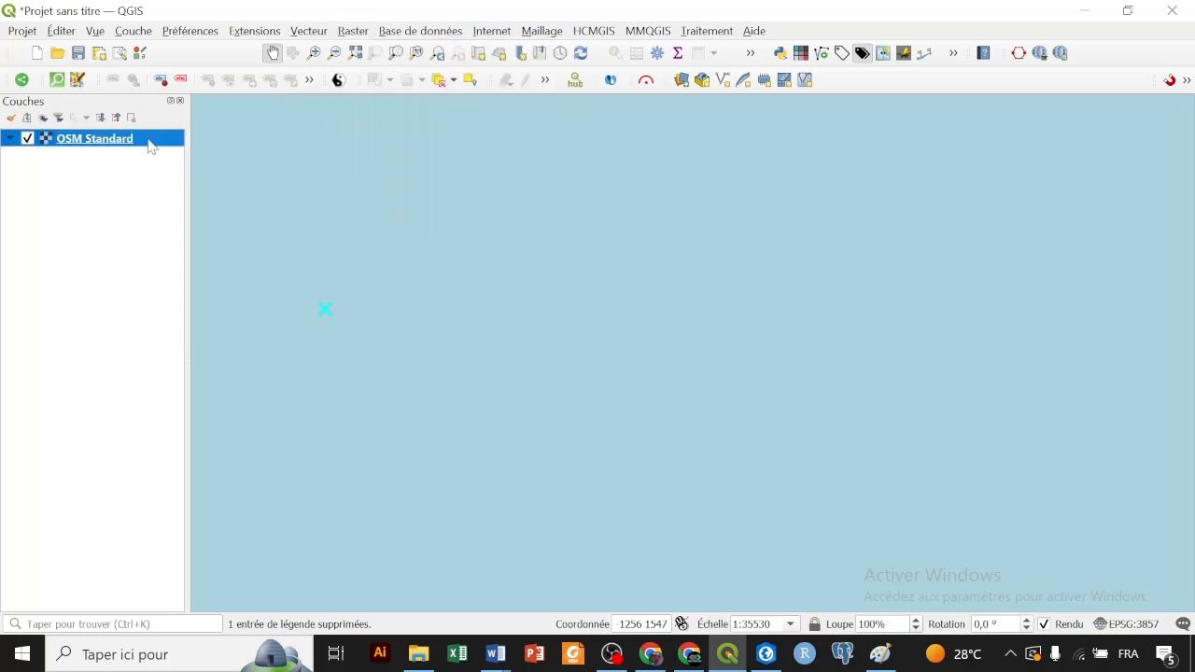
Step: Open diourbel_localisation.png from the diourbel_commune folder in Paint
left_click(419, 658)
left_click(458, 357)
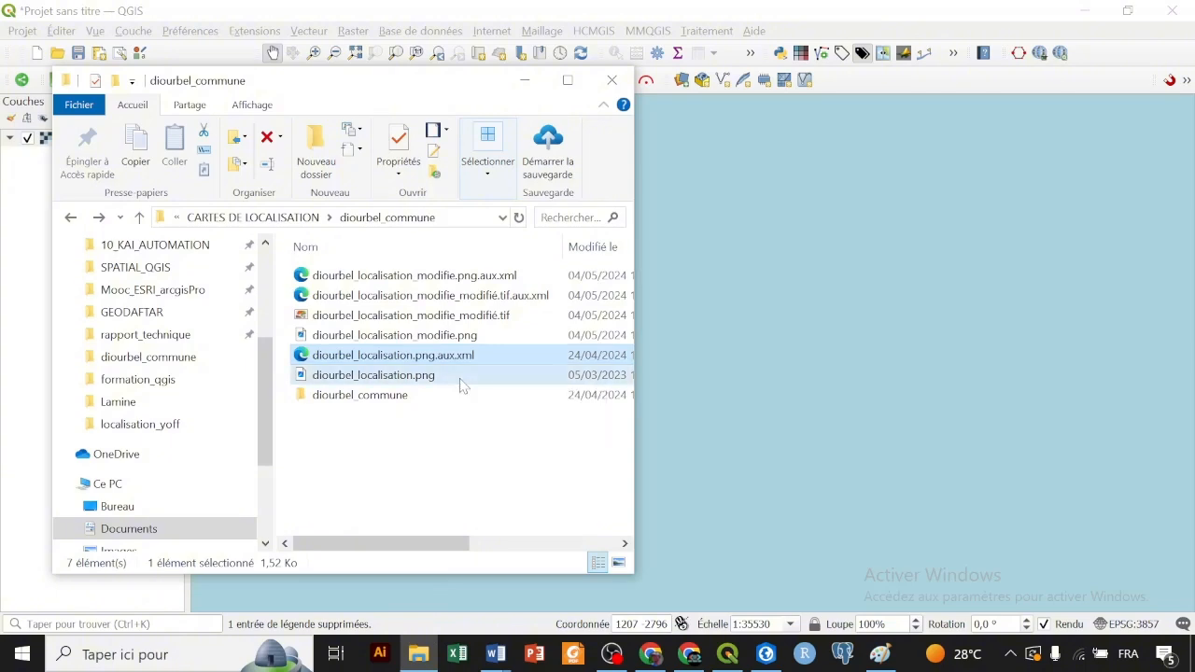
double_click(462, 378)
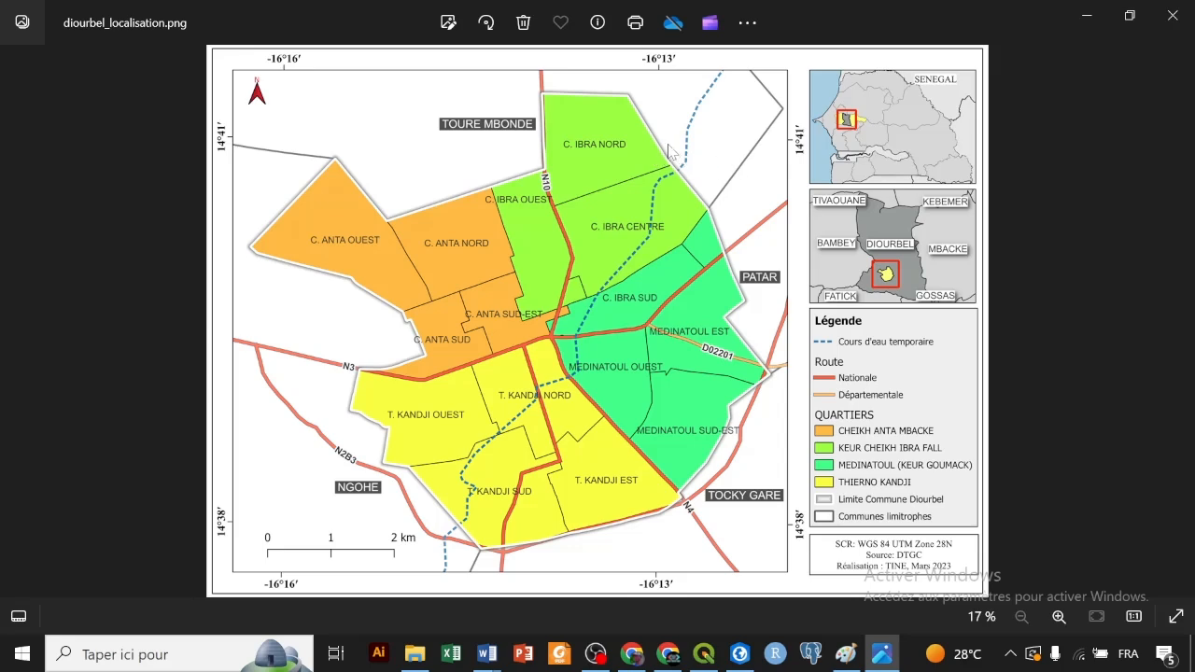
left_click(1172, 15)
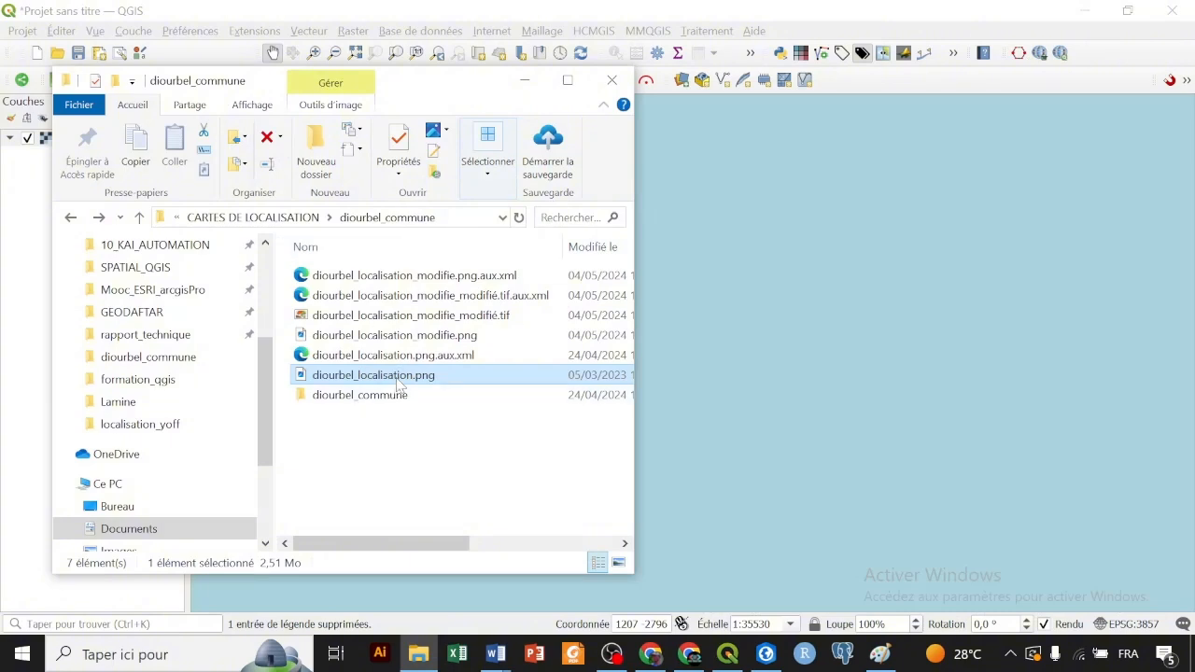
mouse_move(401, 382)
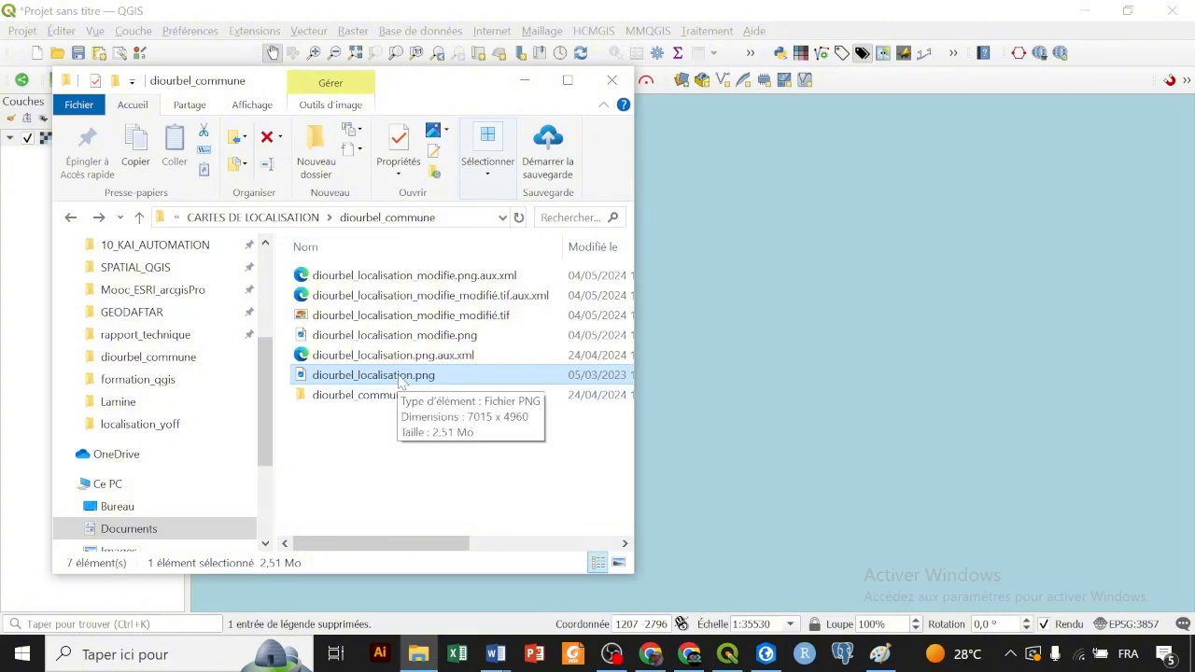
right_click(403, 382)
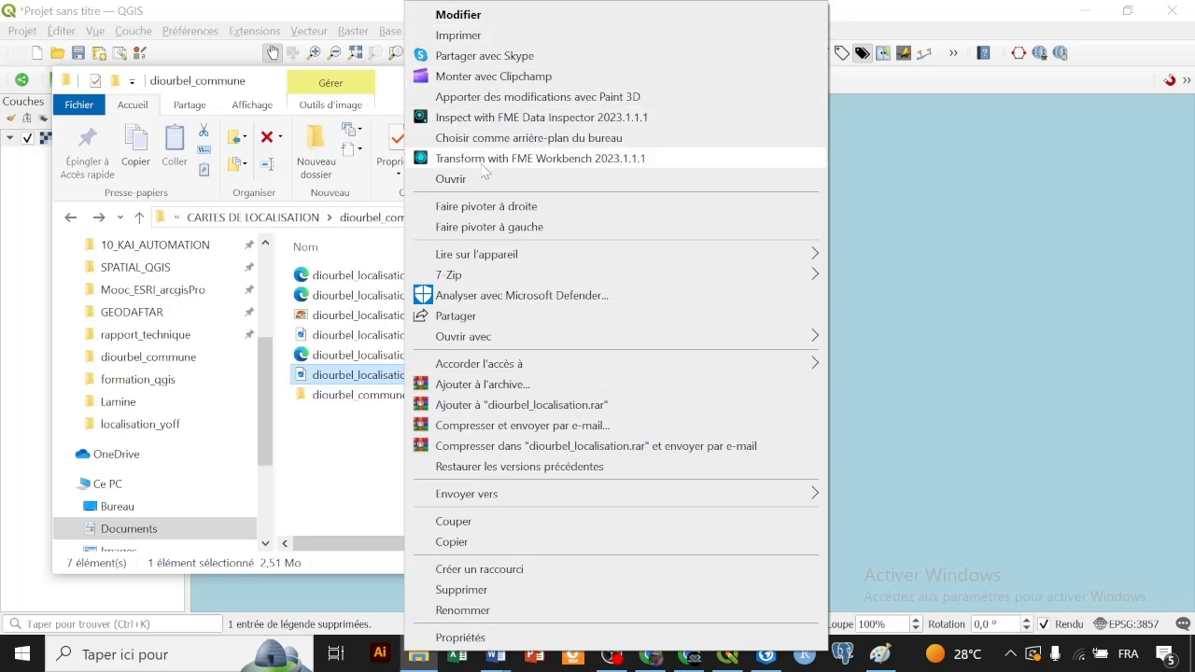
mouse_move(488, 336)
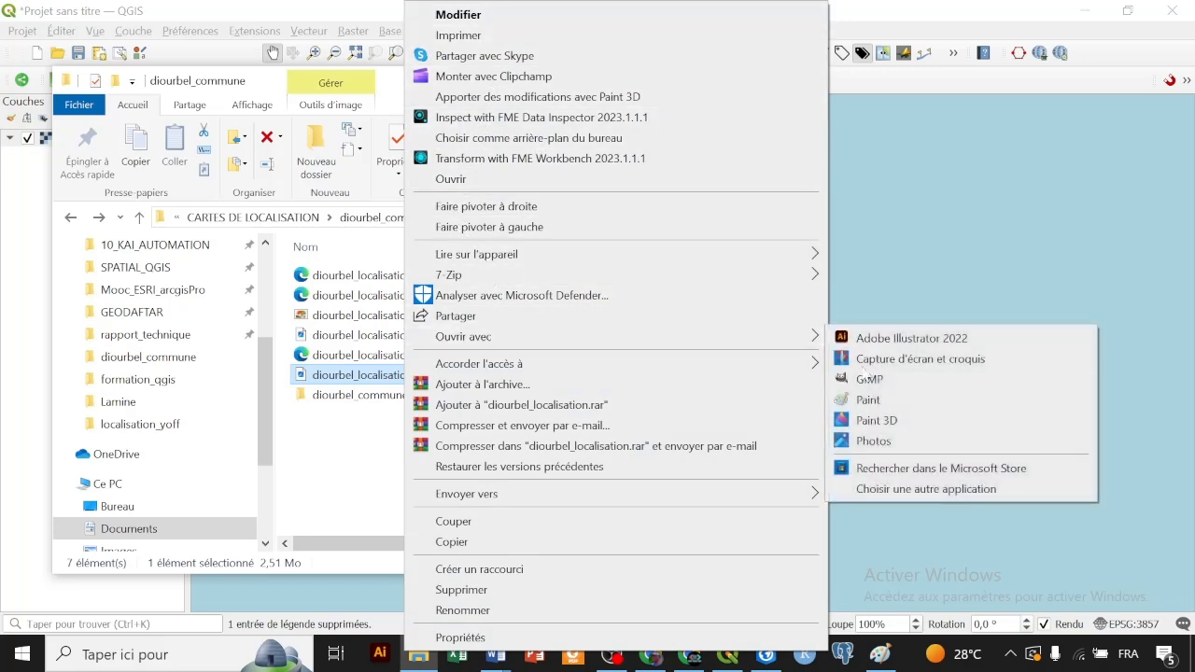
left_click(889, 493)
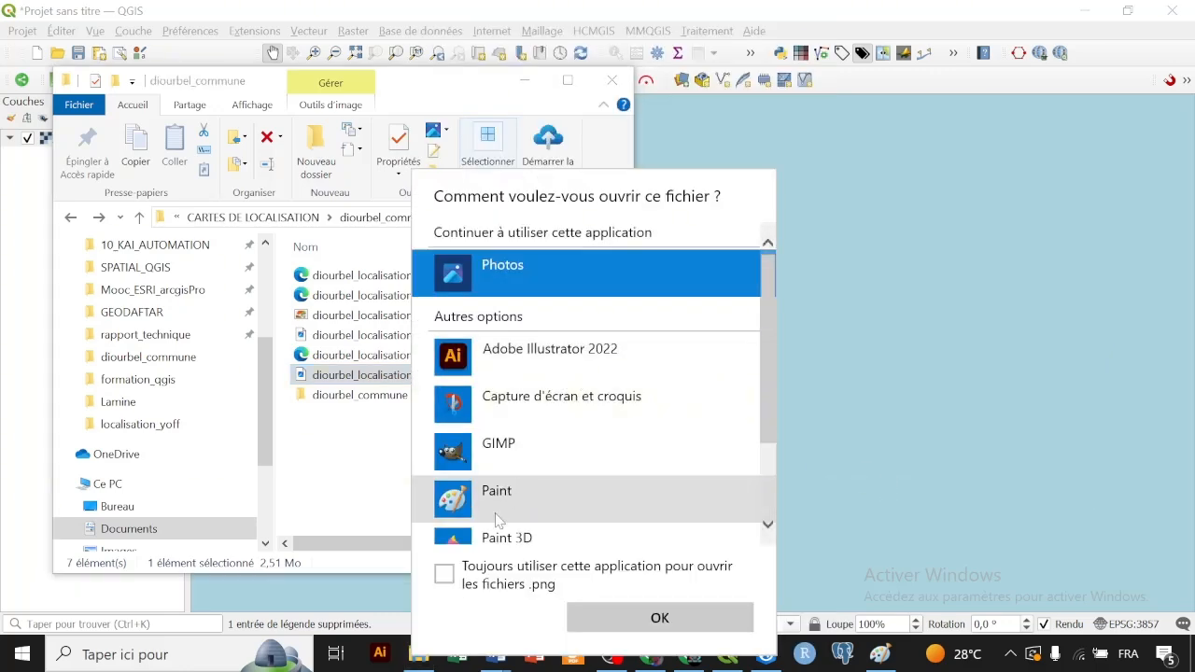
left_click(496, 504)
double_click(502, 511)
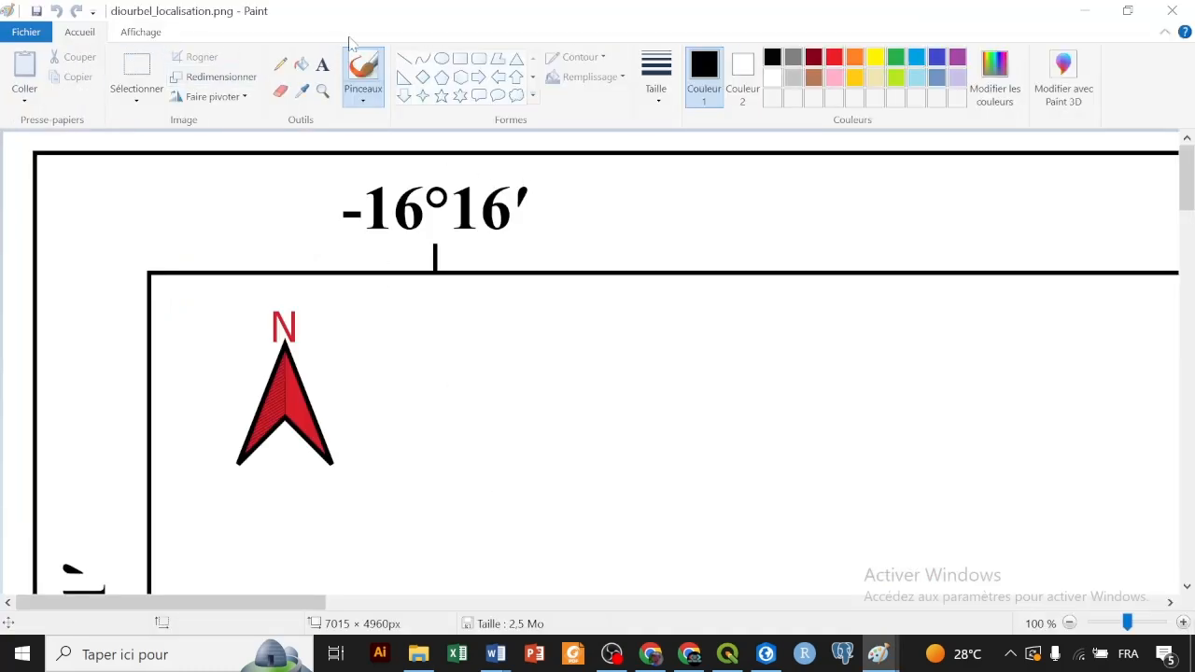
Step: Draw crossing black lines at the map's upper-left corner: about 794 px down from the -16°16′ tick and 836 px across from 14°41′
left_click(403, 64)
scroll(187, 268, "down", 2)
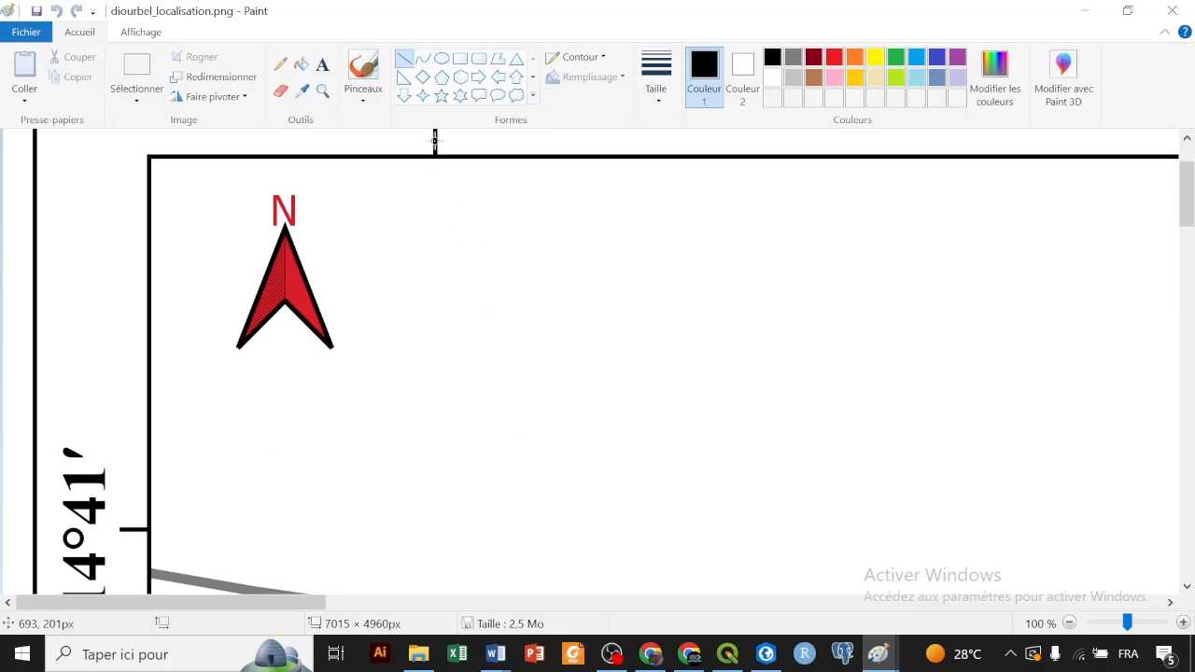
left_click_drag(435, 140, 434, 568)
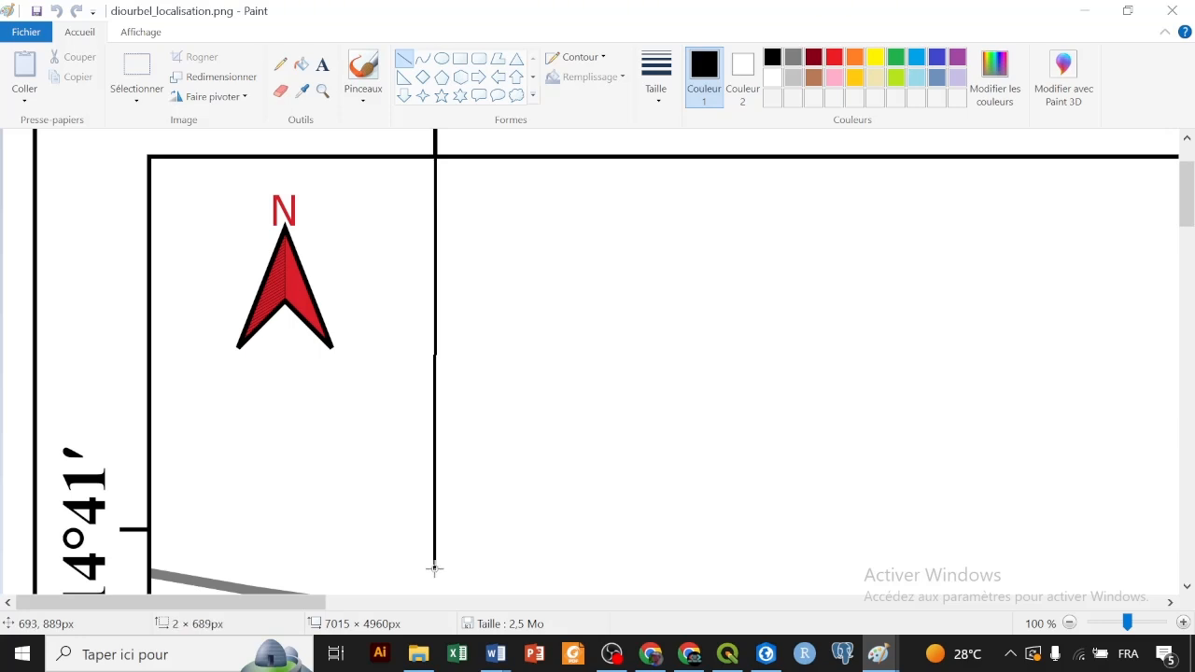
left_click_drag(434, 568, 435, 518)
scroll(421, 522, "up", 10)
scroll(427, 521, "up", 20)
scroll(428, 521, "up", 10)
scroll(426, 581, "down", 5)
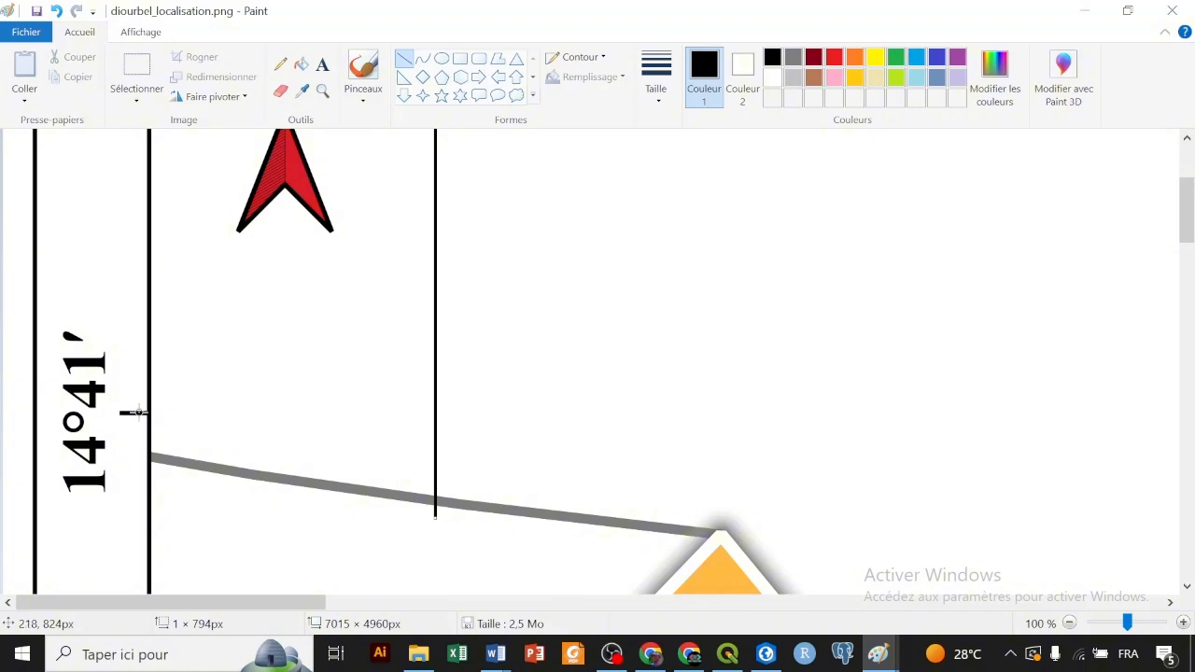
left_click_drag(139, 411, 659, 411)
scroll(174, 421, "down", 2)
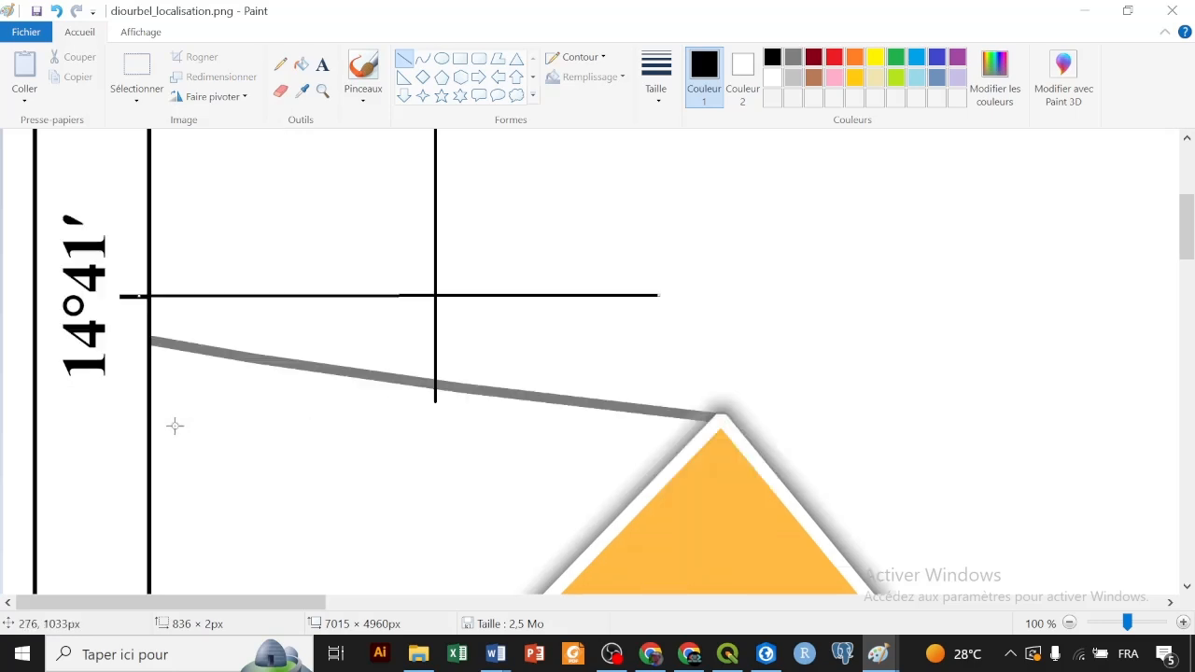
scroll(225, 420, "up", 4)
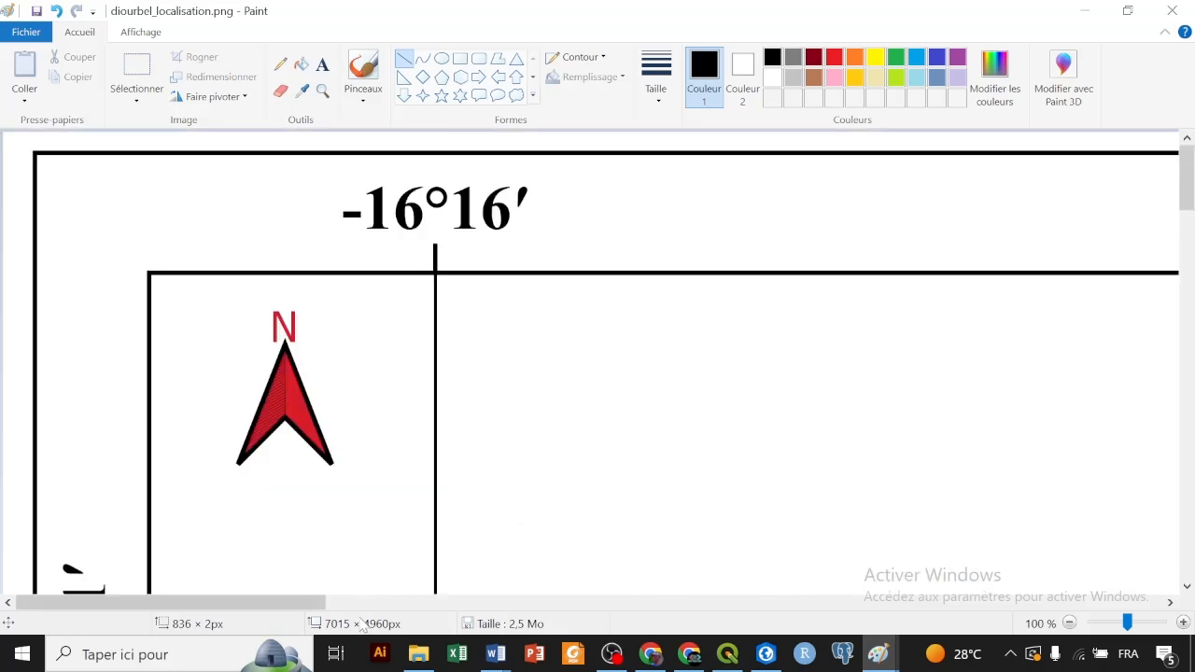
Step: Draw crossing lines at the map's lower-left corner: about 635 px up from the -16°16′ tick and 799 px across from 14°38′
scroll(323, 213, "down", 4)
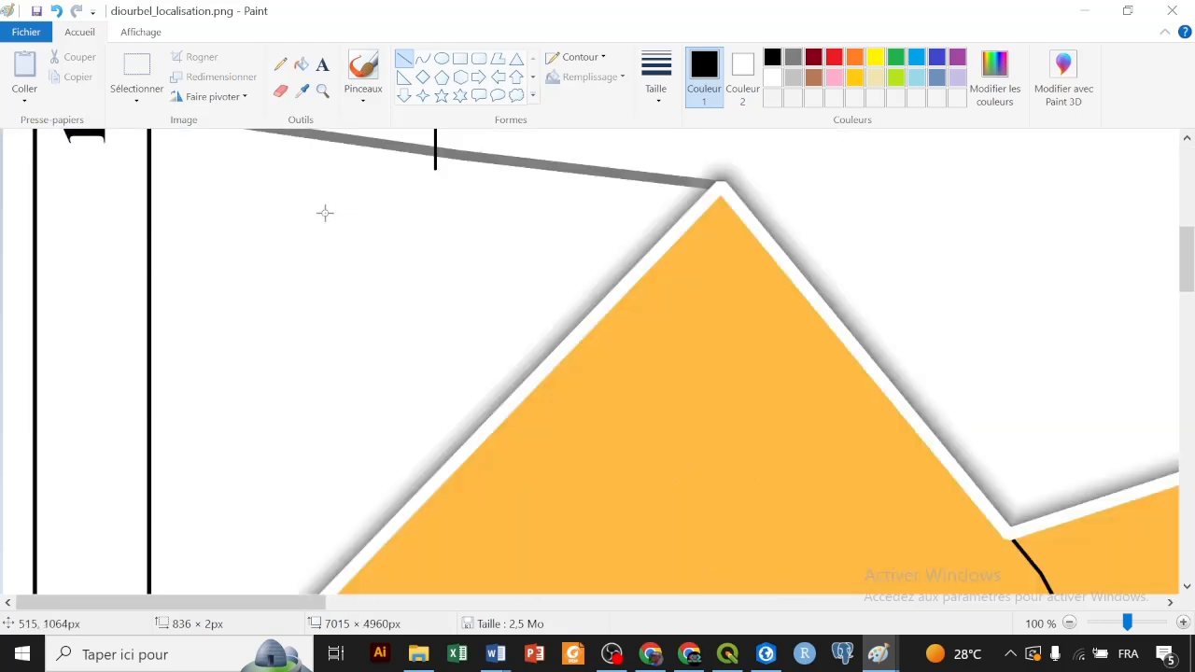
left_click(1119, 623)
scroll(299, 315, "down", 10)
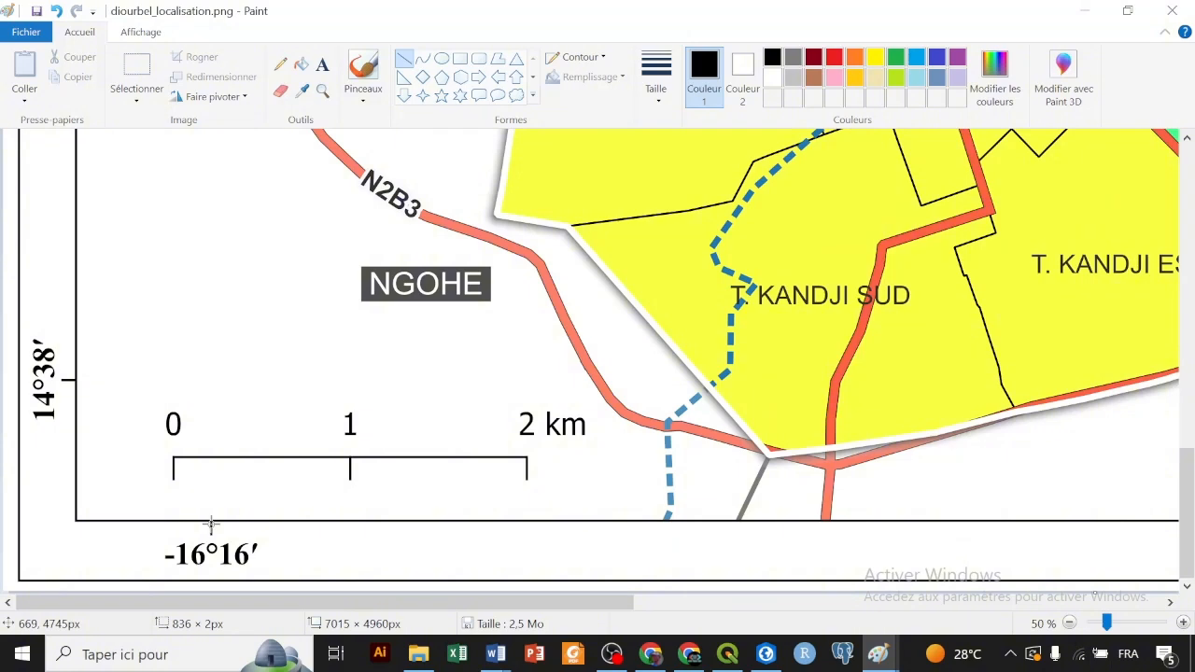
mouse_move(211, 525)
left_mouse_down()
mouse_move(195, 355)
mouse_move(203, 315)
mouse_move(211, 326)
left_mouse_up()
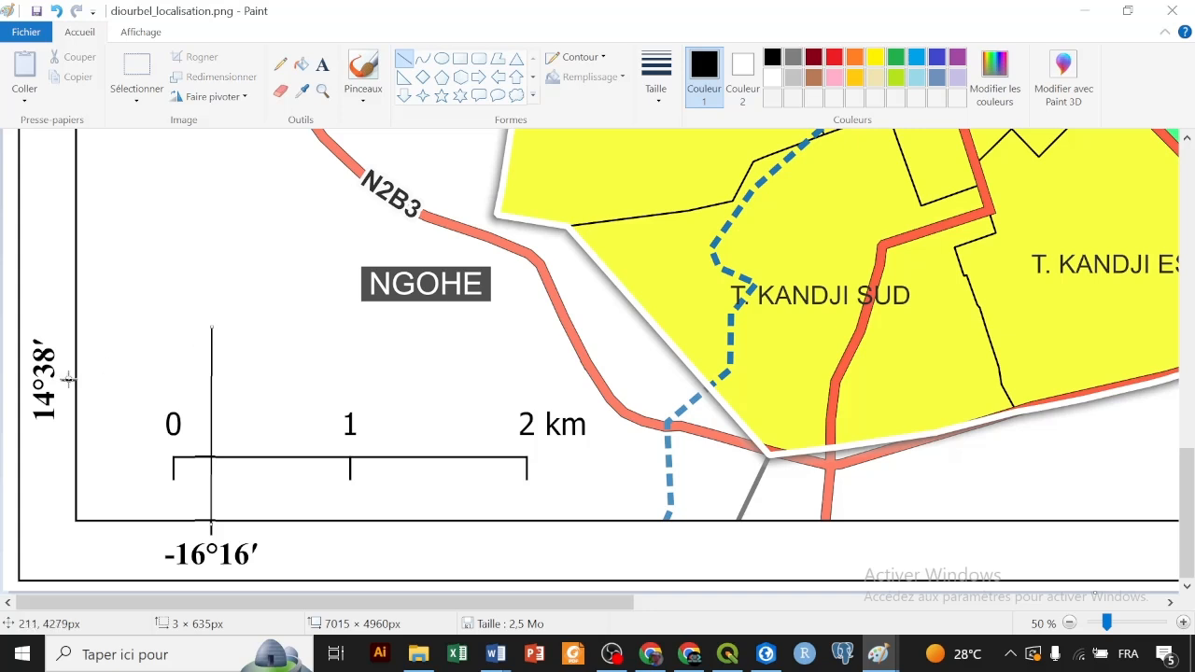
left_click_drag(68, 379, 316, 379)
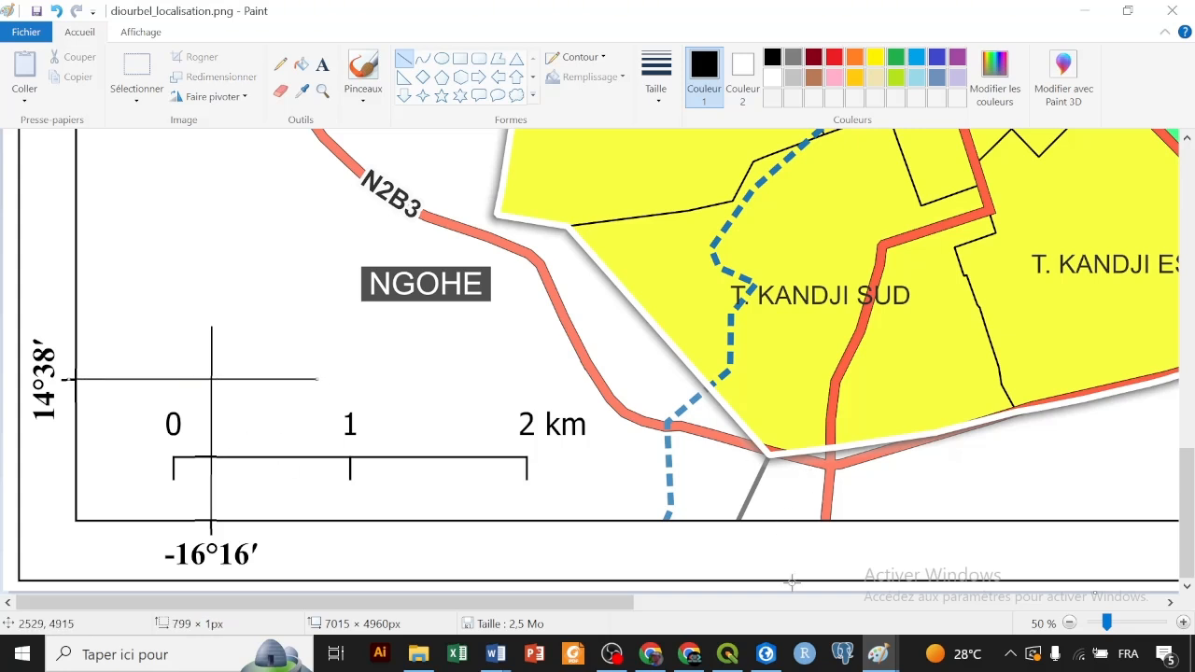
Step: Draw crossing lines at the map's lower-right corner: about 595 px up from the -16°13′ tick and 1259 px across from 14°38′
left_click(813, 602)
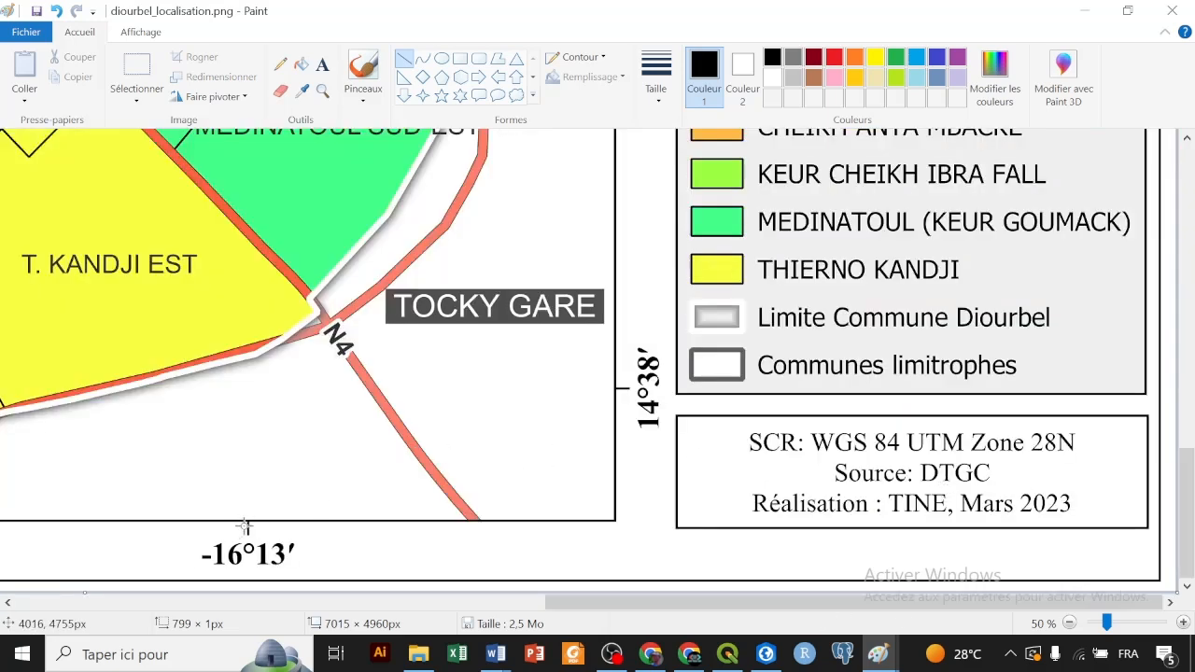
left_click_drag(248, 523, 250, 343)
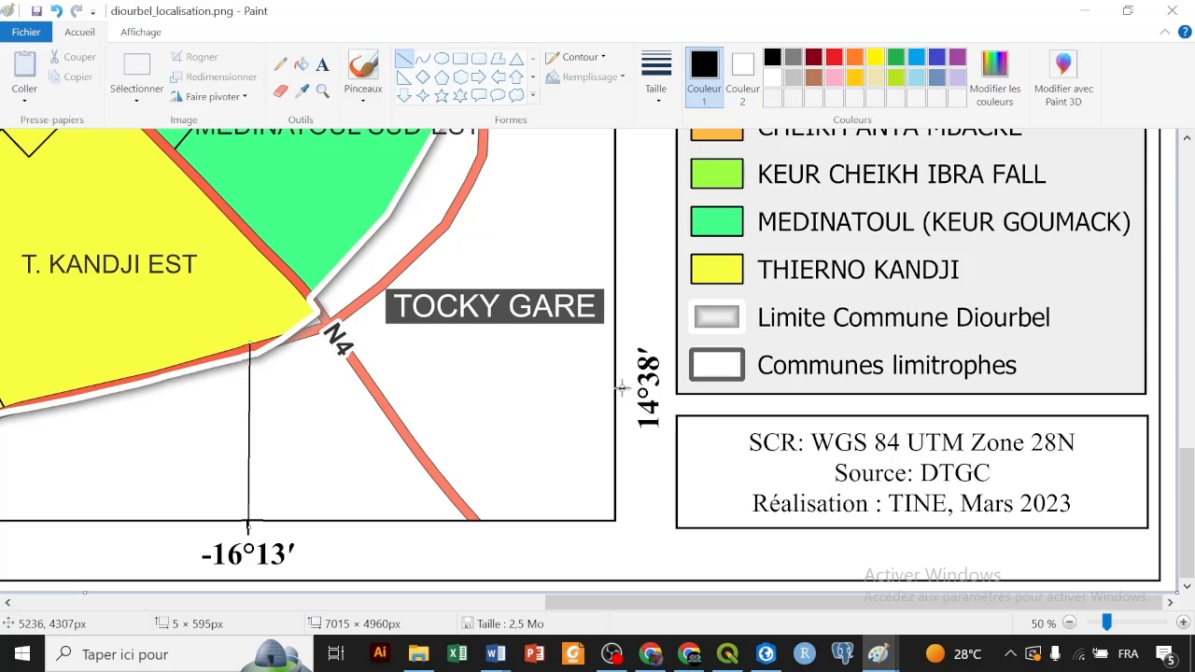
mouse_move(622, 388)
left_mouse_down()
mouse_move(326, 356)
mouse_move(230, 387)
left_mouse_up()
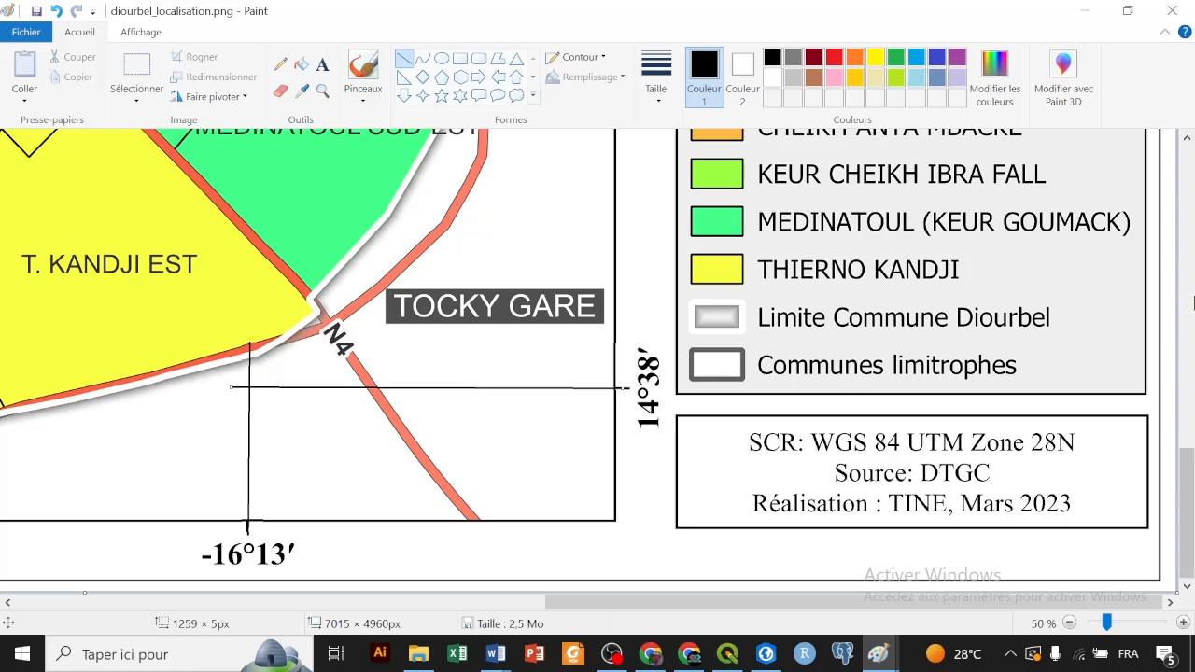
Step: Draw crossing lines at the map's upper-right corner: about 1047 px across from the 14°41′ tick and 871 px down from -16°13′
left_click(1187, 198)
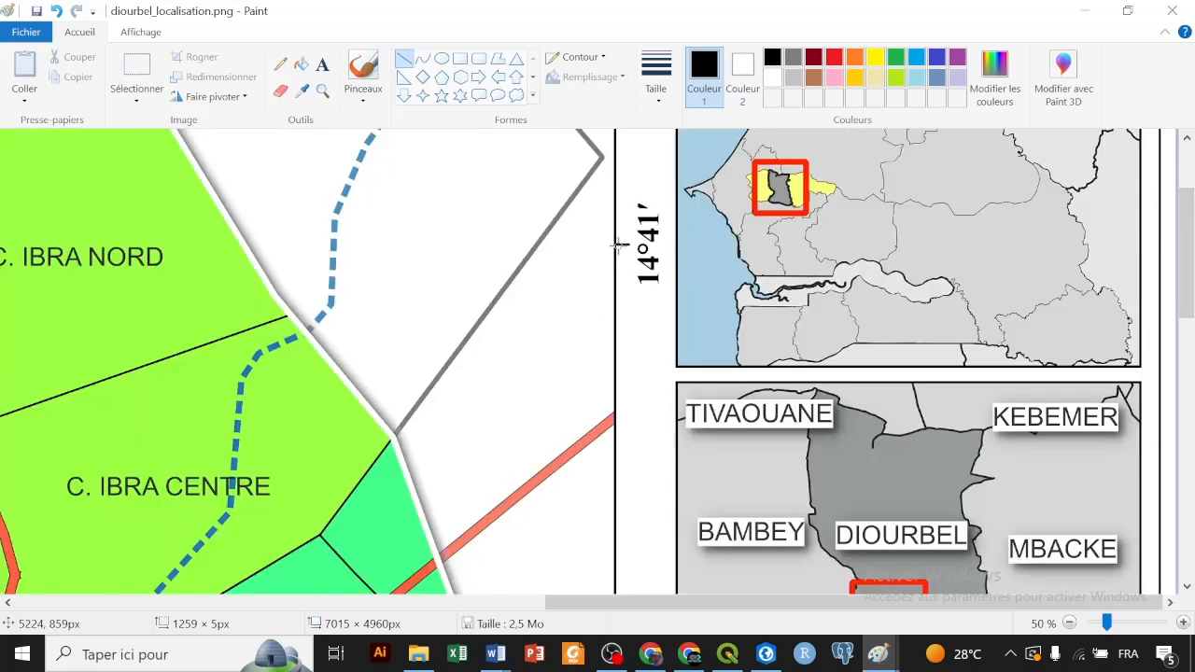
left_click_drag(620, 244, 296, 241)
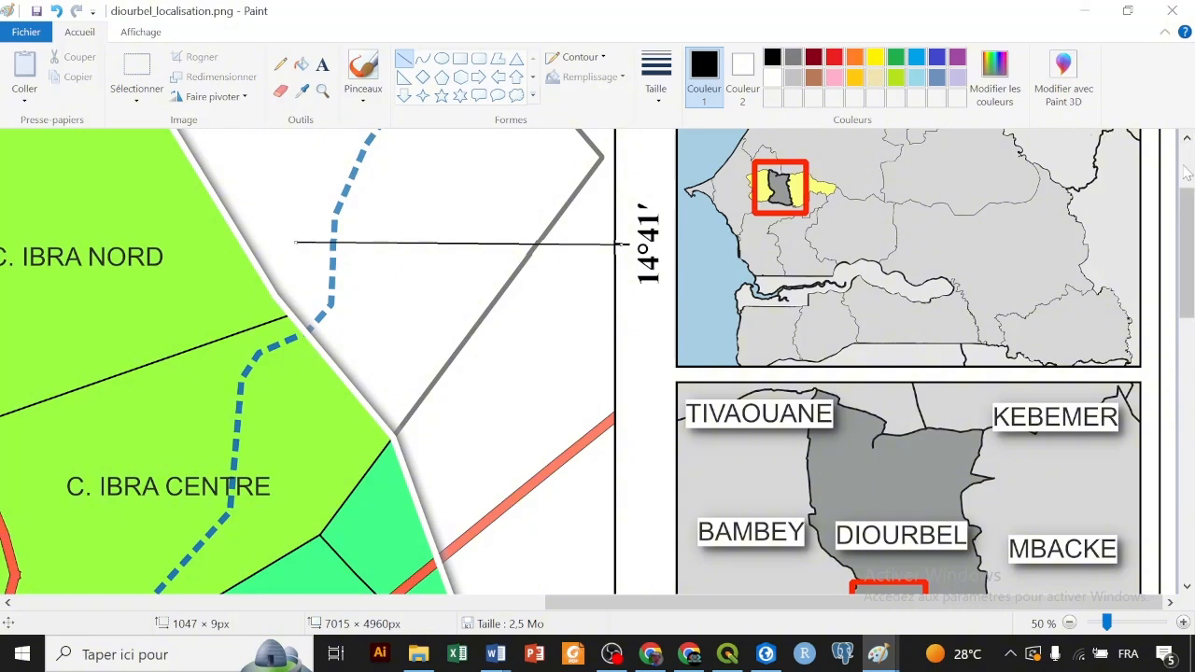
scroll(1187, 173, "up", 3)
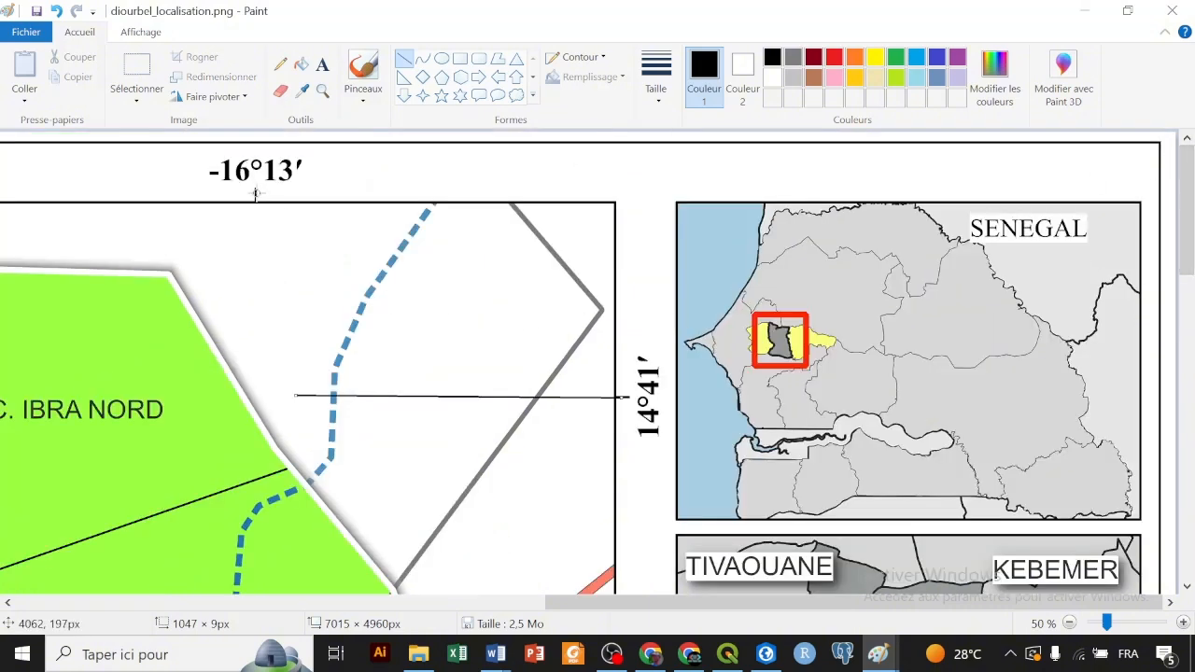
left_click_drag(256, 192, 254, 463)
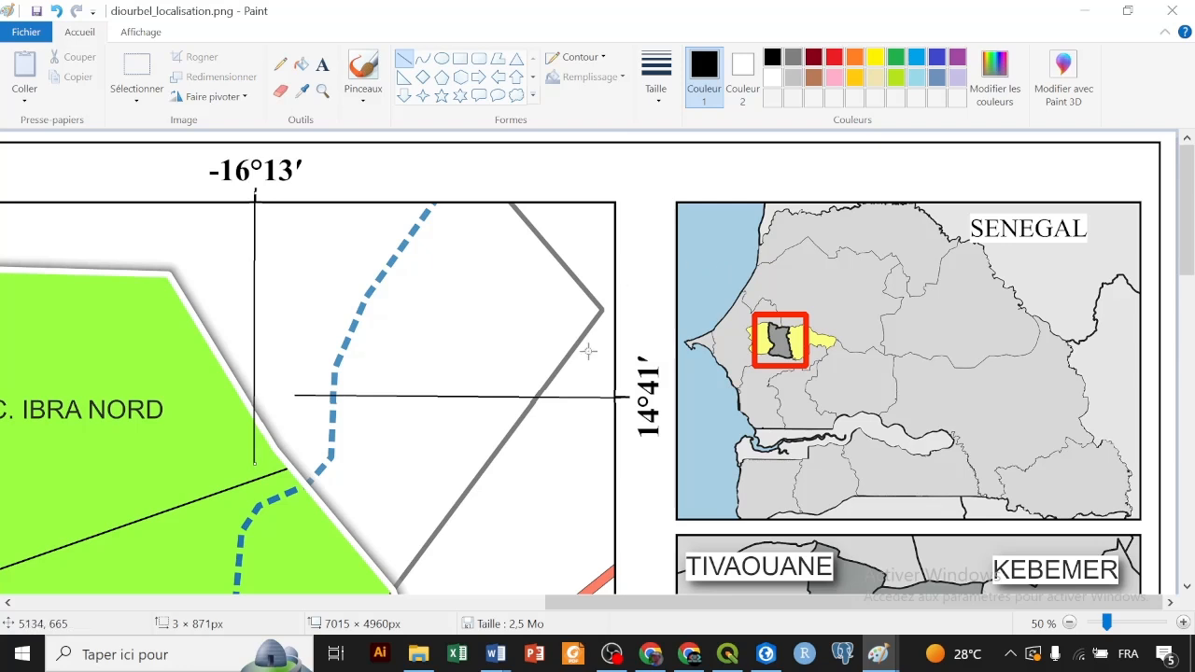
Step: Draw a horizontal line about 1257 px across from the upper-right 14°41′ tick and save the image as diourbel_localisation_modifie.png, replacing the existing file
left_click_drag(627, 396, 234, 395)
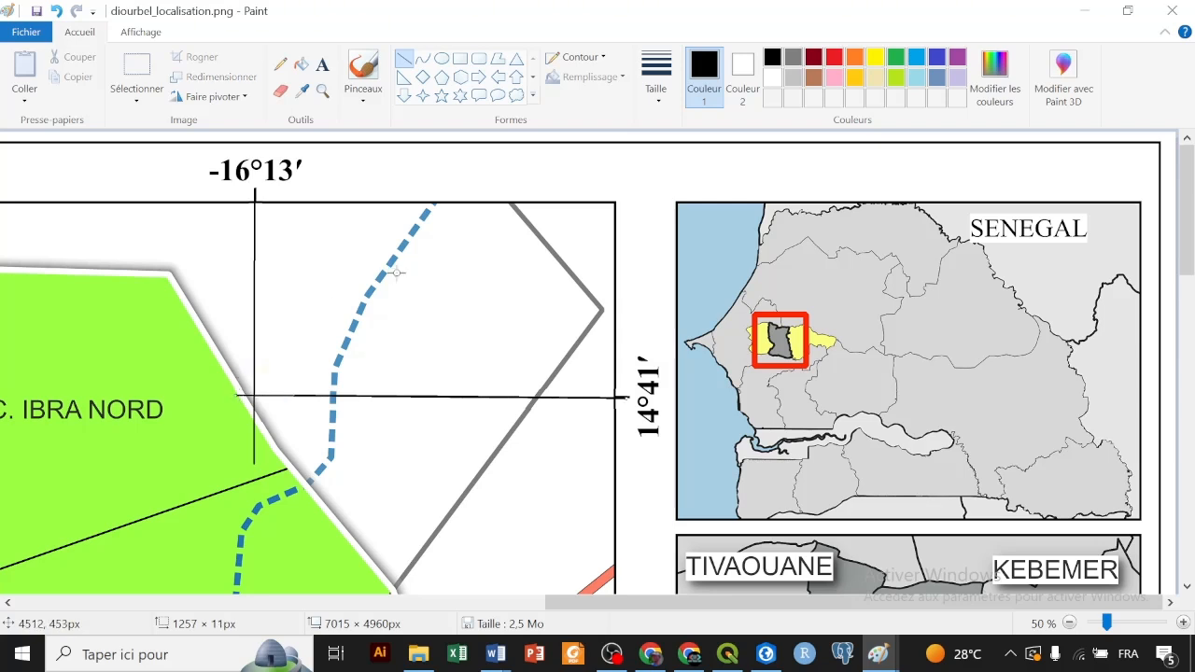
left_click(27, 34)
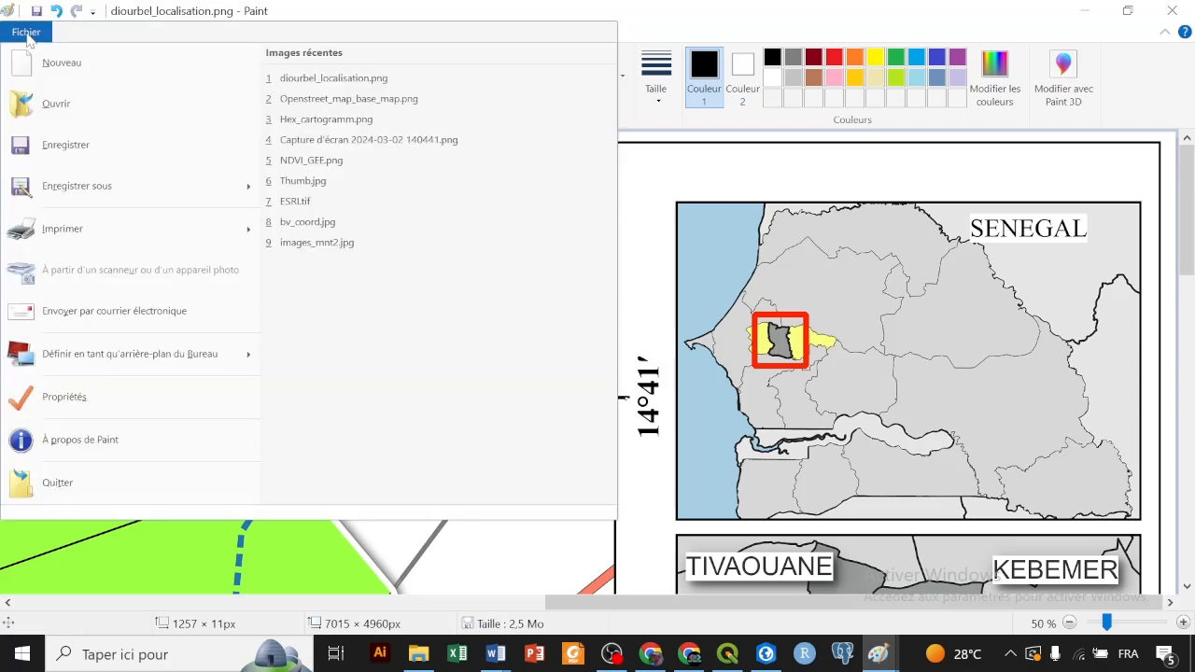
left_click(80, 185)
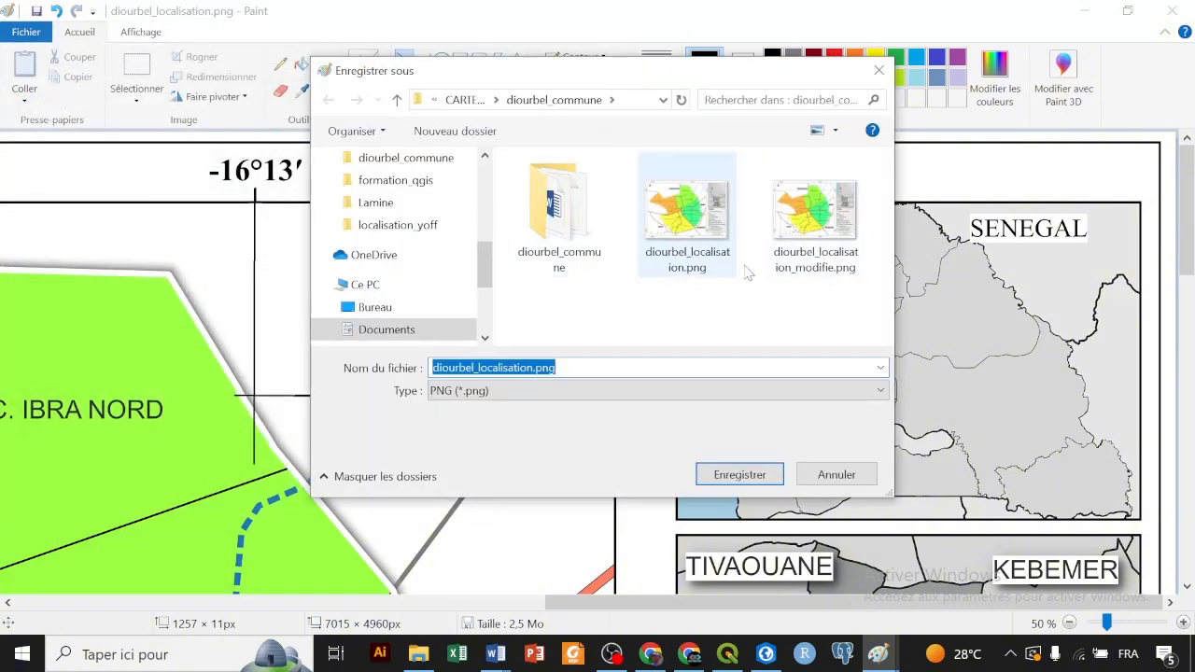
left_click(843, 266)
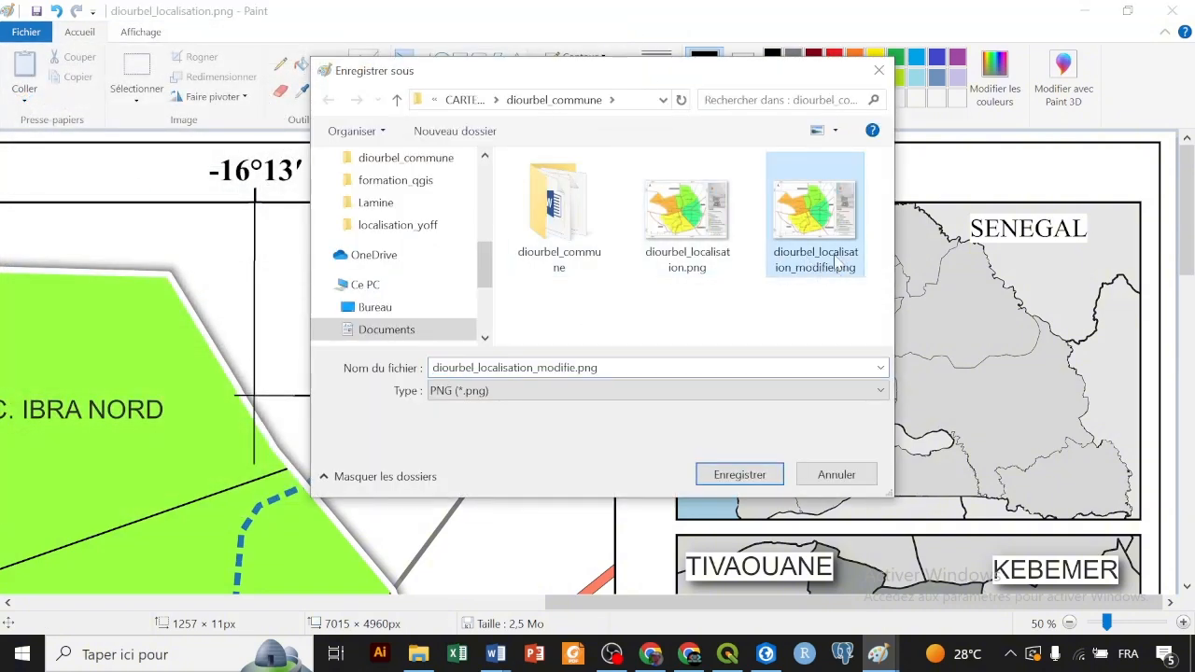
left_click(739, 476)
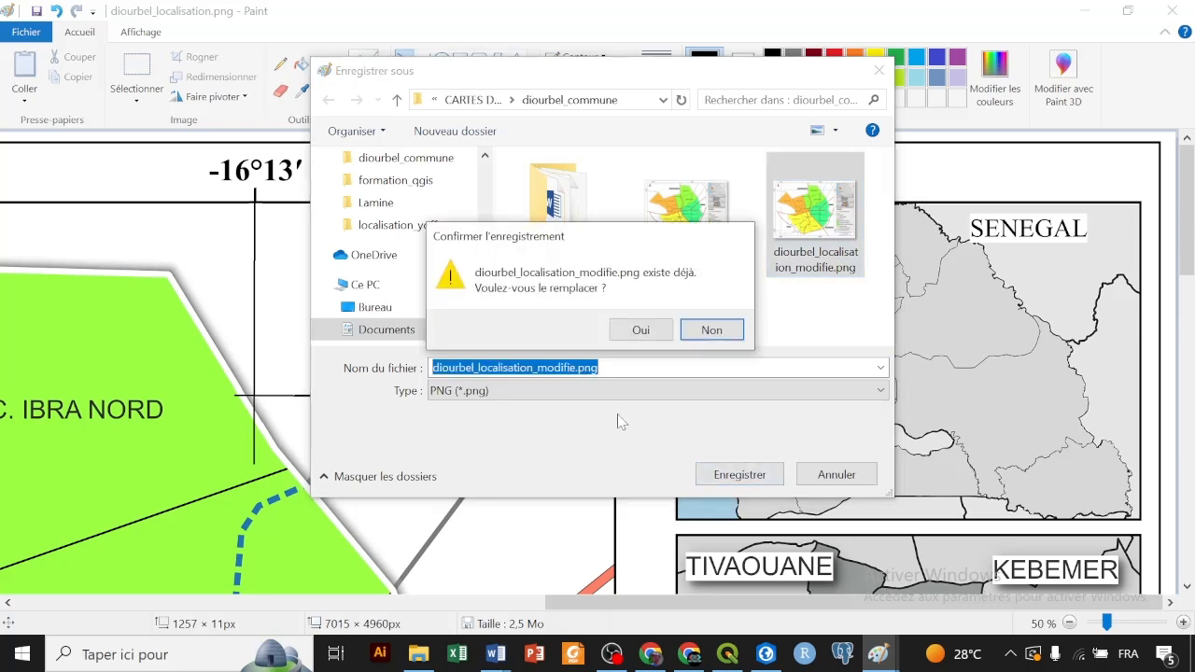
left_click(643, 332)
left_click(636, 364)
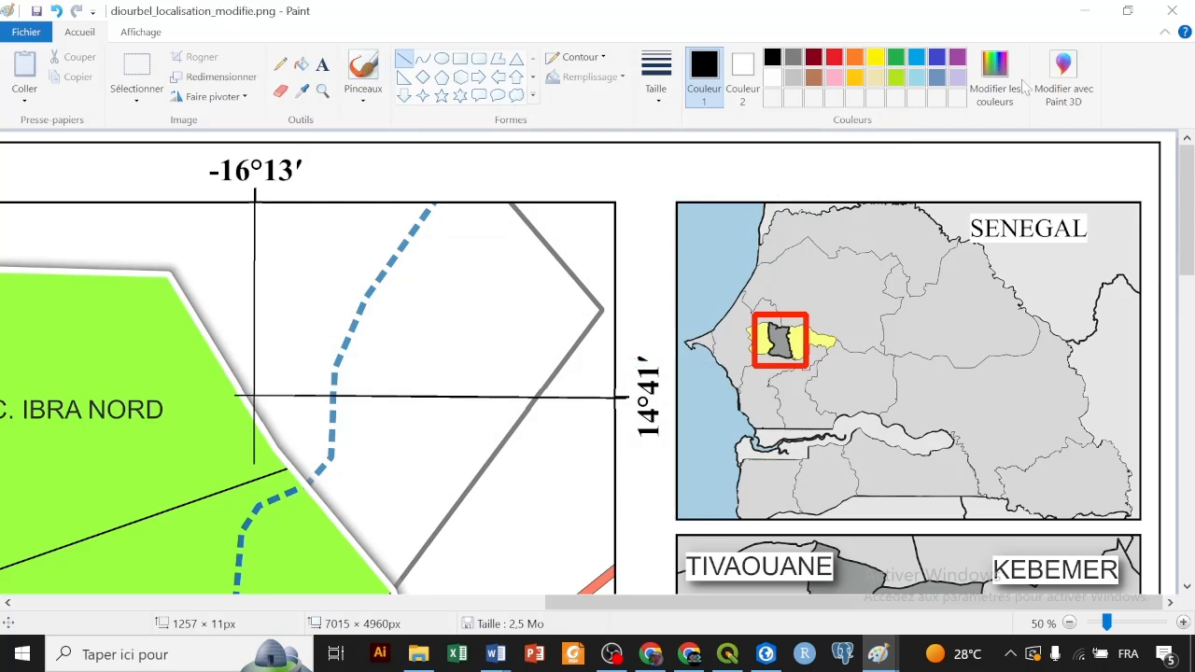
Step: Switch from Paint to QGIS and open the Georeferencer in a maximized window
left_click(1085, 10)
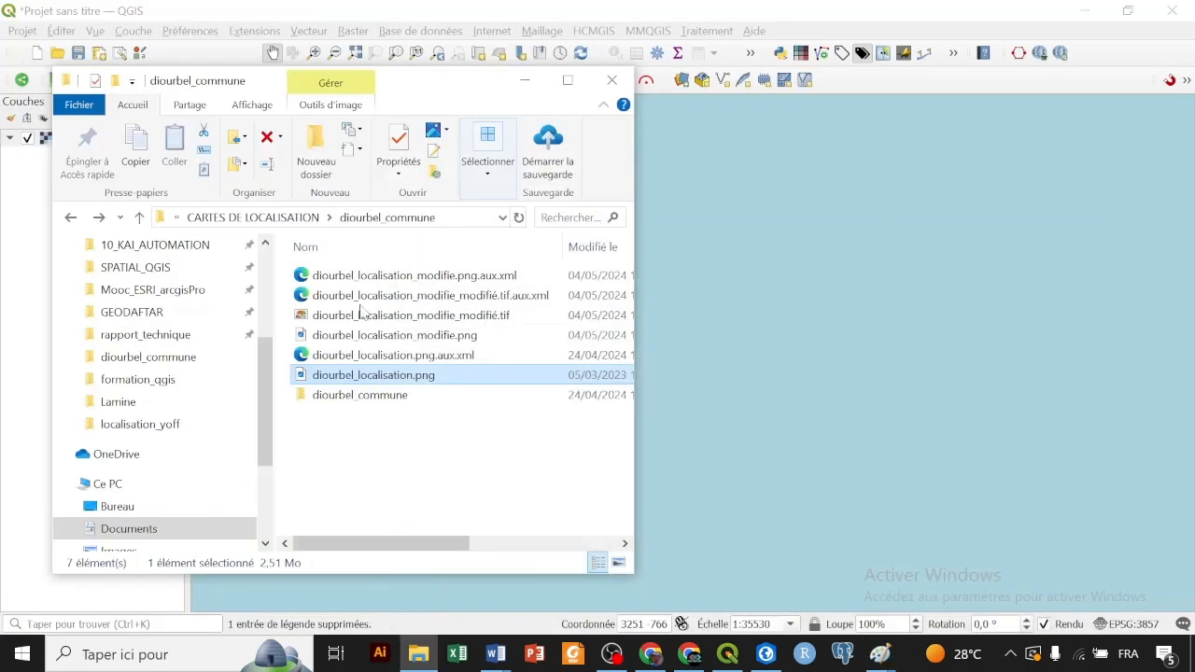
left_click(856, 11)
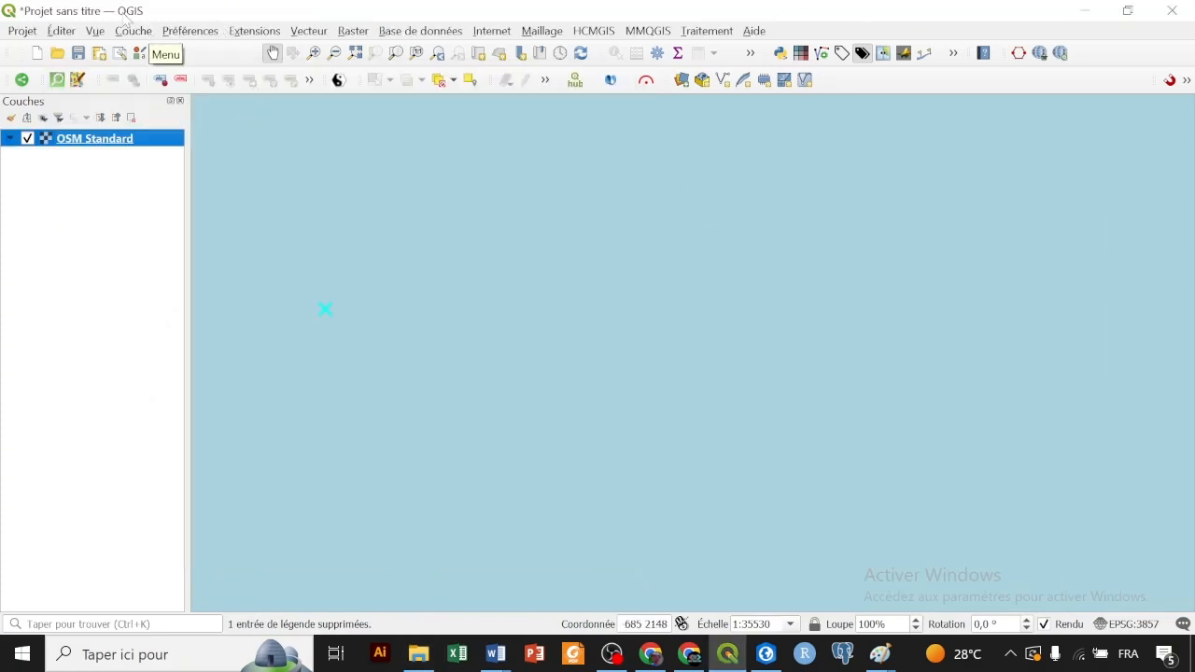
left_click(140, 33)
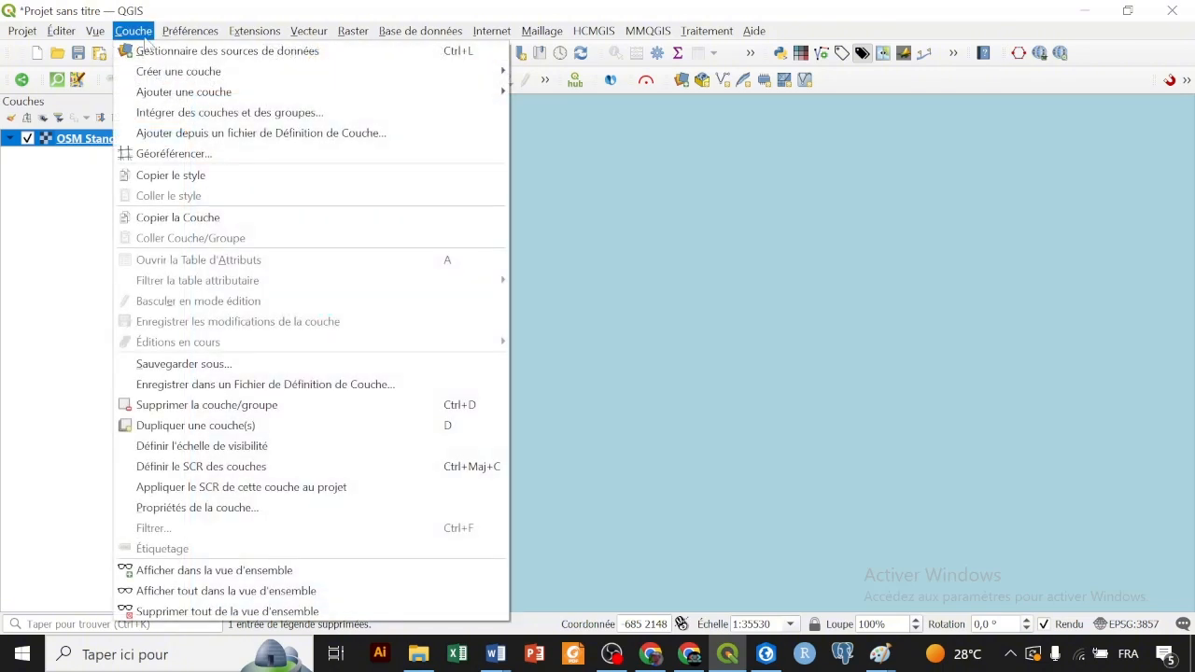
left_click(240, 155)
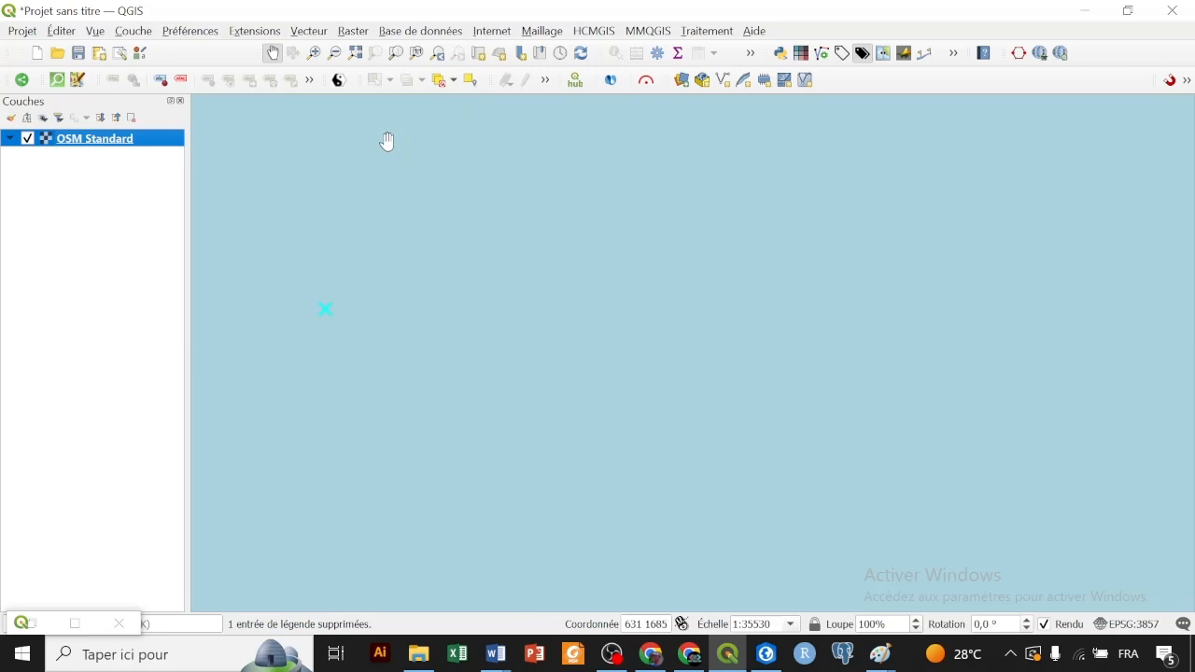
left_click(76, 624)
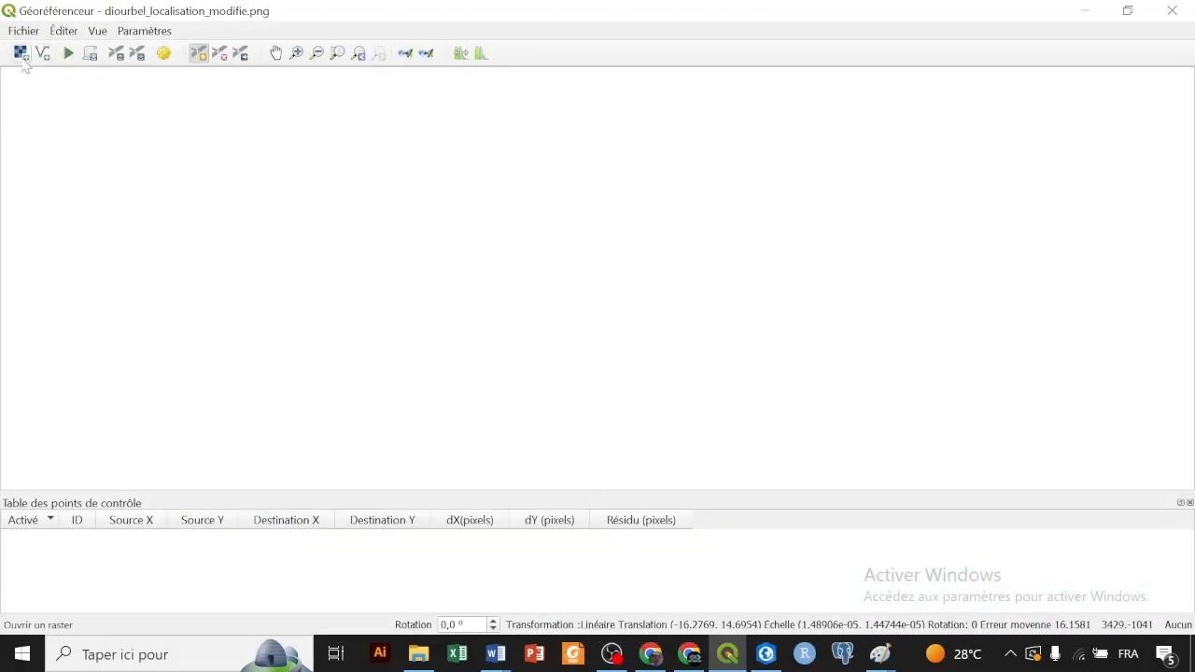
Step: While choosing a raster to open, permanently delete diourbel_localisation_modifie_modifié.tif from the diourbel_commune folder
left_click(19, 53)
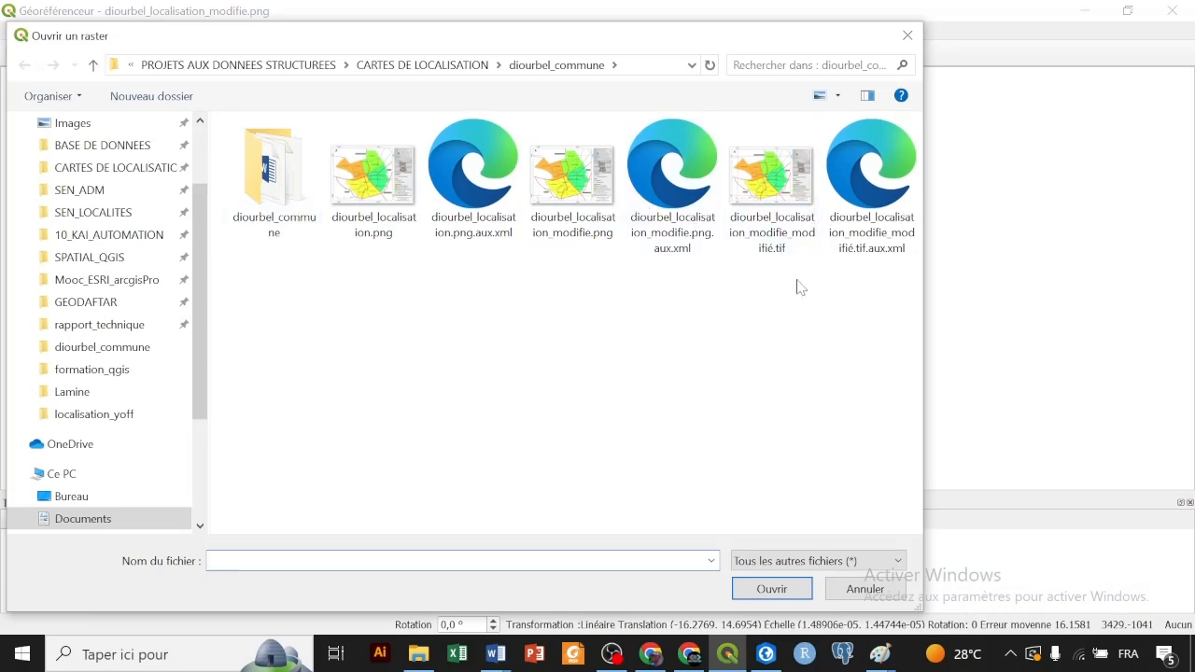
left_click(598, 196)
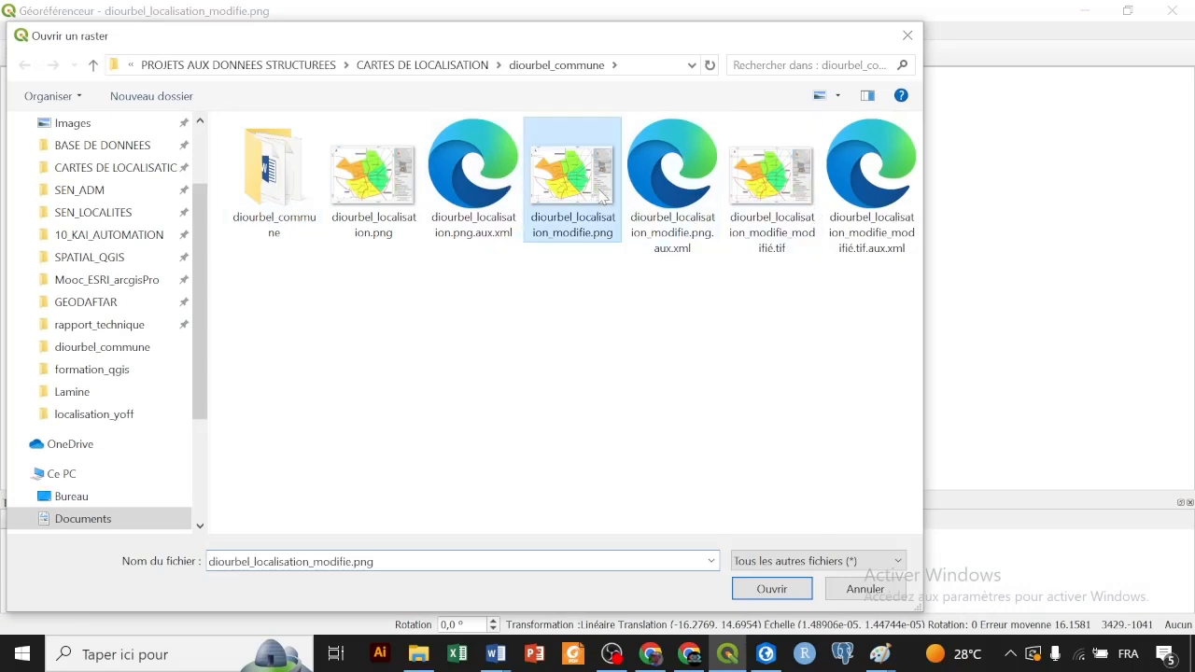
left_click(807, 218)
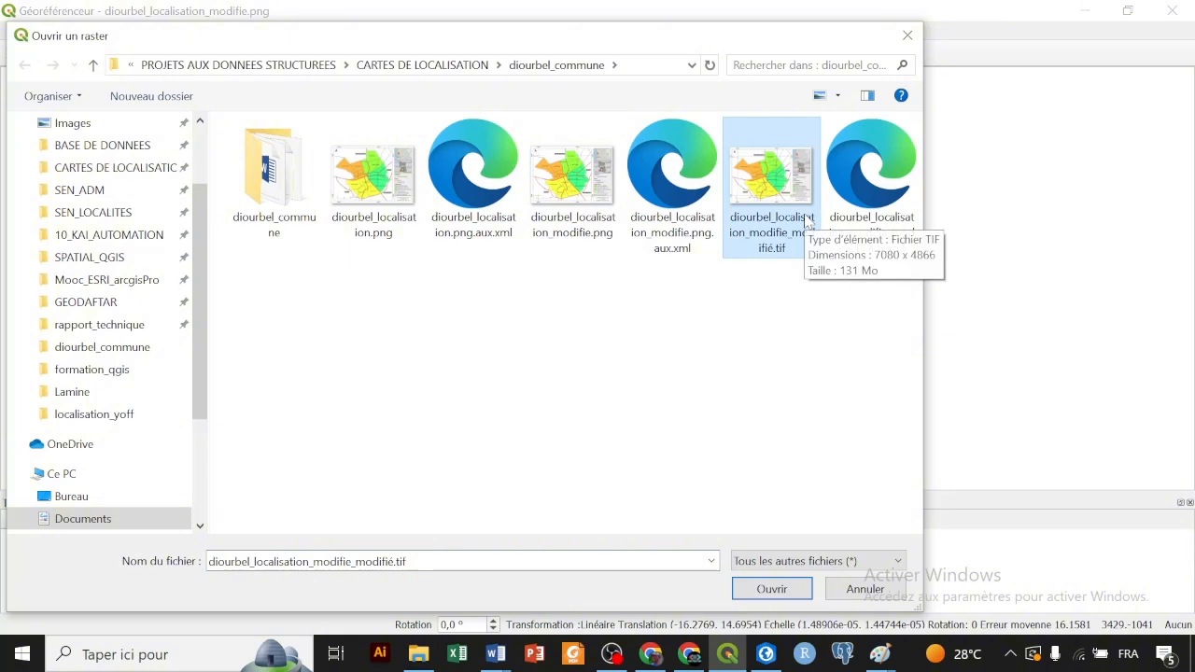
key("shift+Delete")
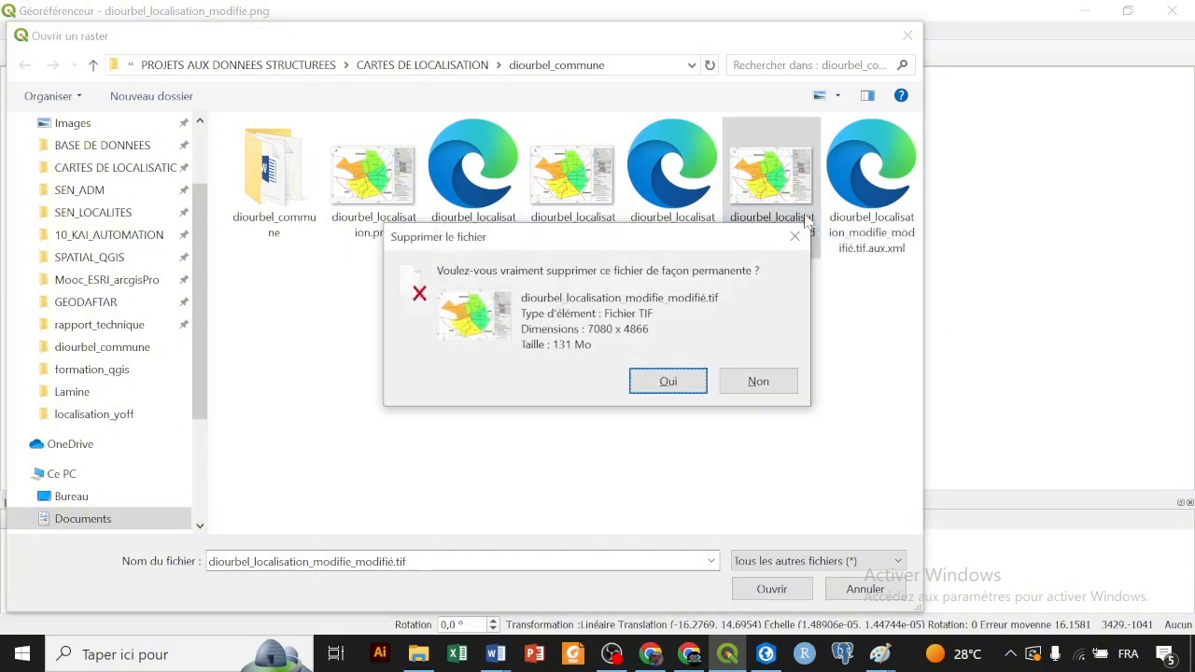
key("Return")
Step: Load diourbel_localisation_modifie.png from the diourbel_commune folder as the raster to georeference
key("Left")
key("Left")
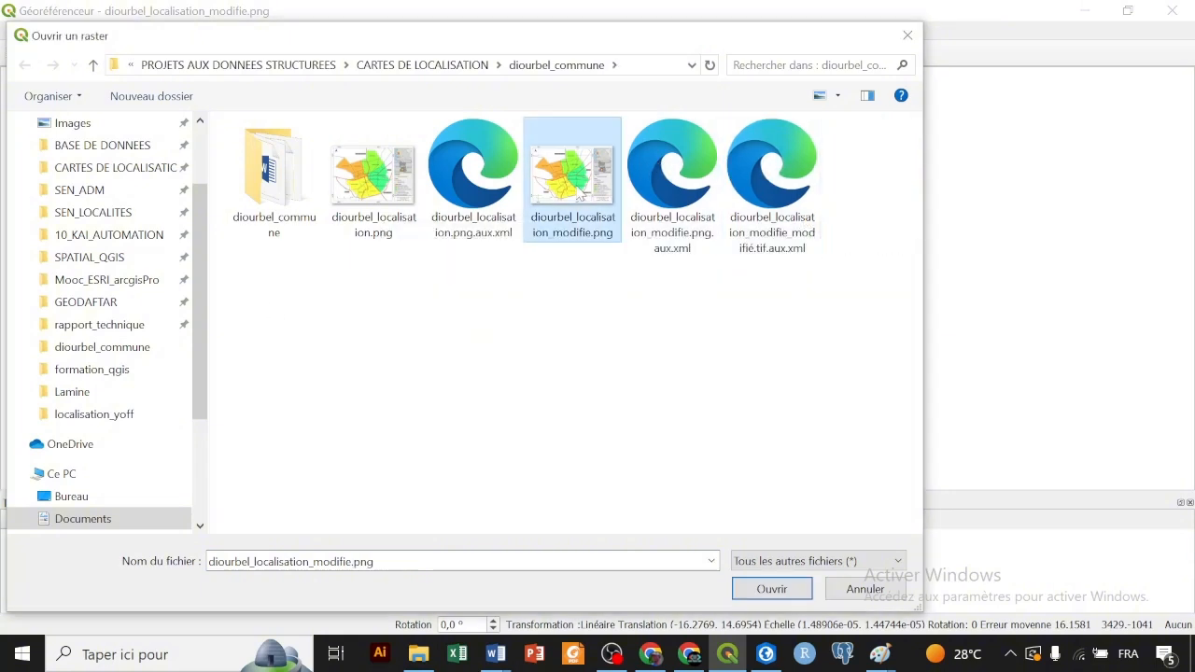
left_click(774, 588)
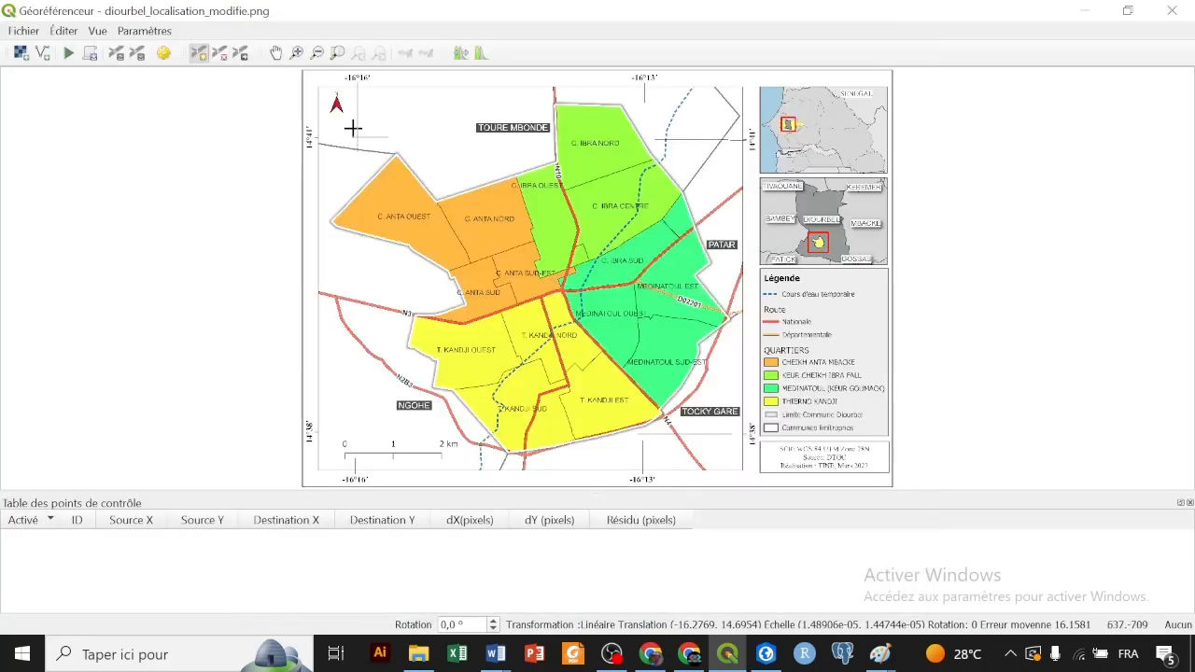
Step: Place a control point exactly on the upper-left crossing of the -16°16′ and 14°41′ lines
scroll(346, 85, "up", 2)
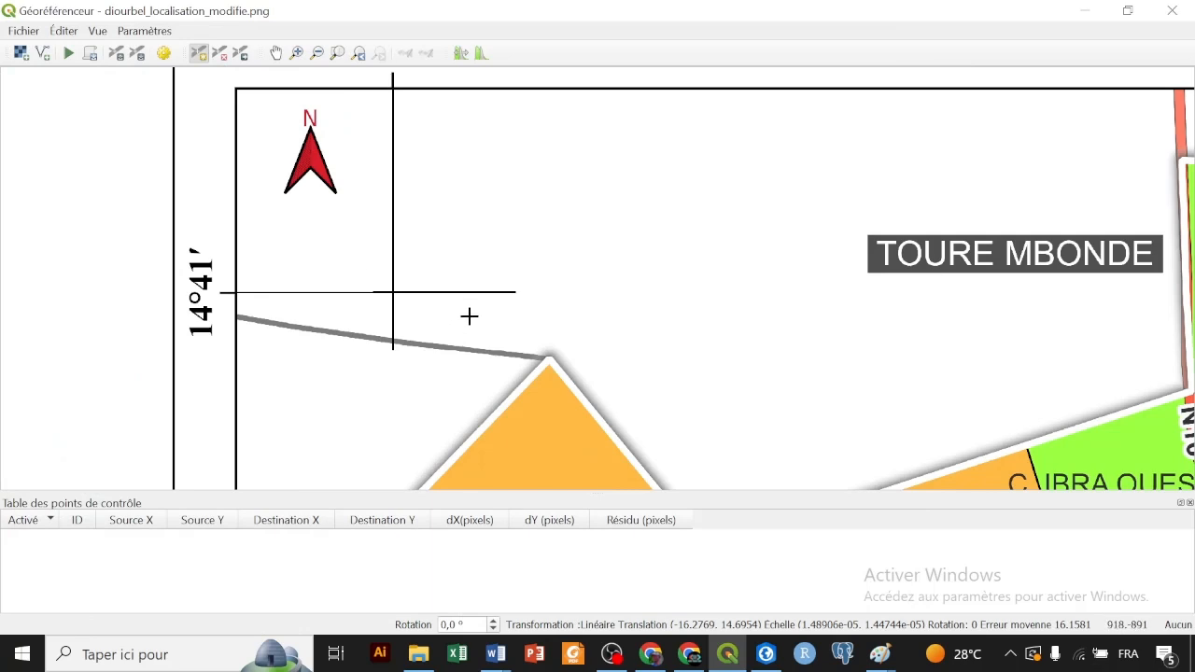
scroll(507, 409, "down", 1)
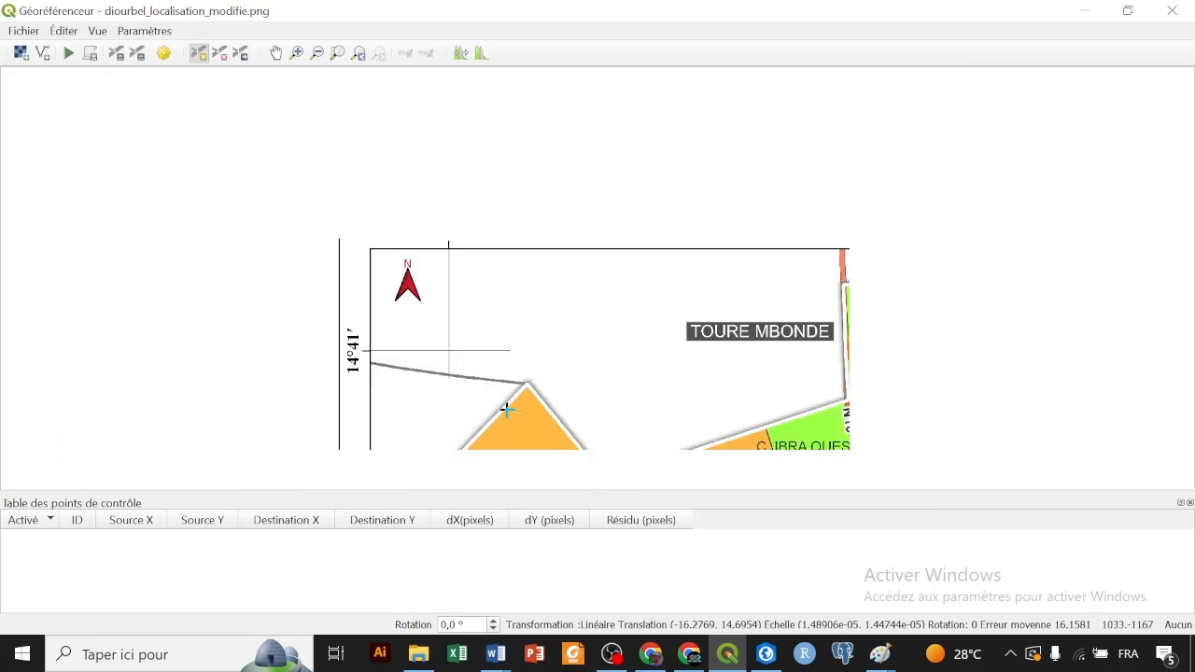
left_click(199, 54)
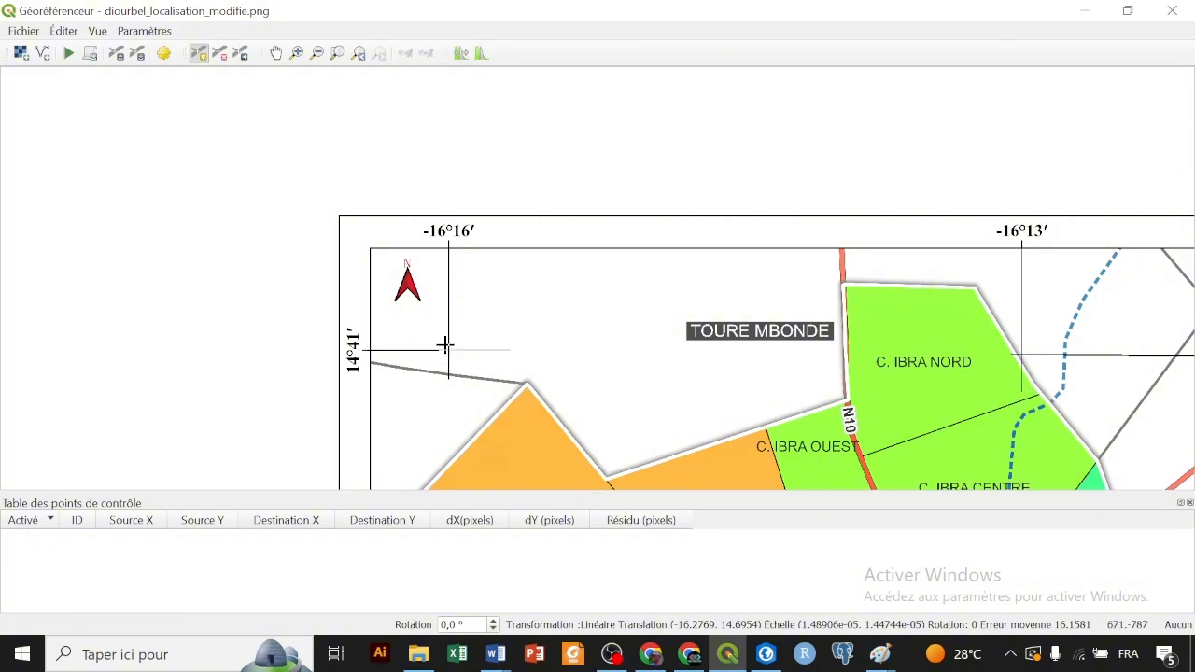
scroll(449, 347, "up", 5)
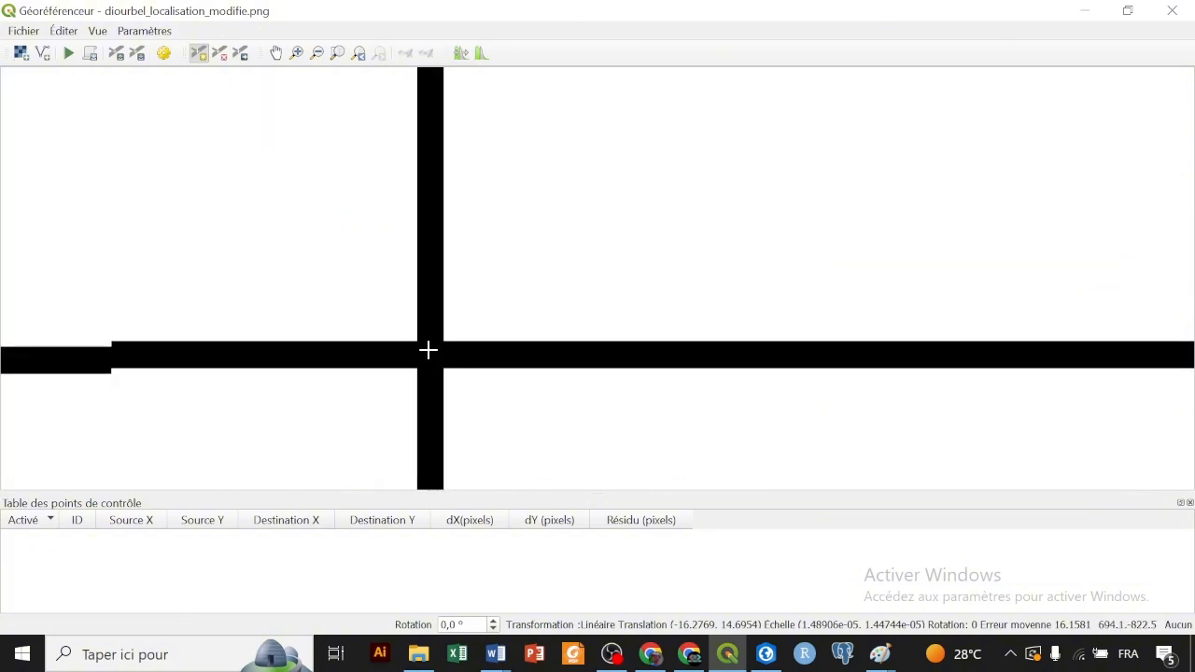
left_click(428, 354)
scroll(443, 379, "down", 5)
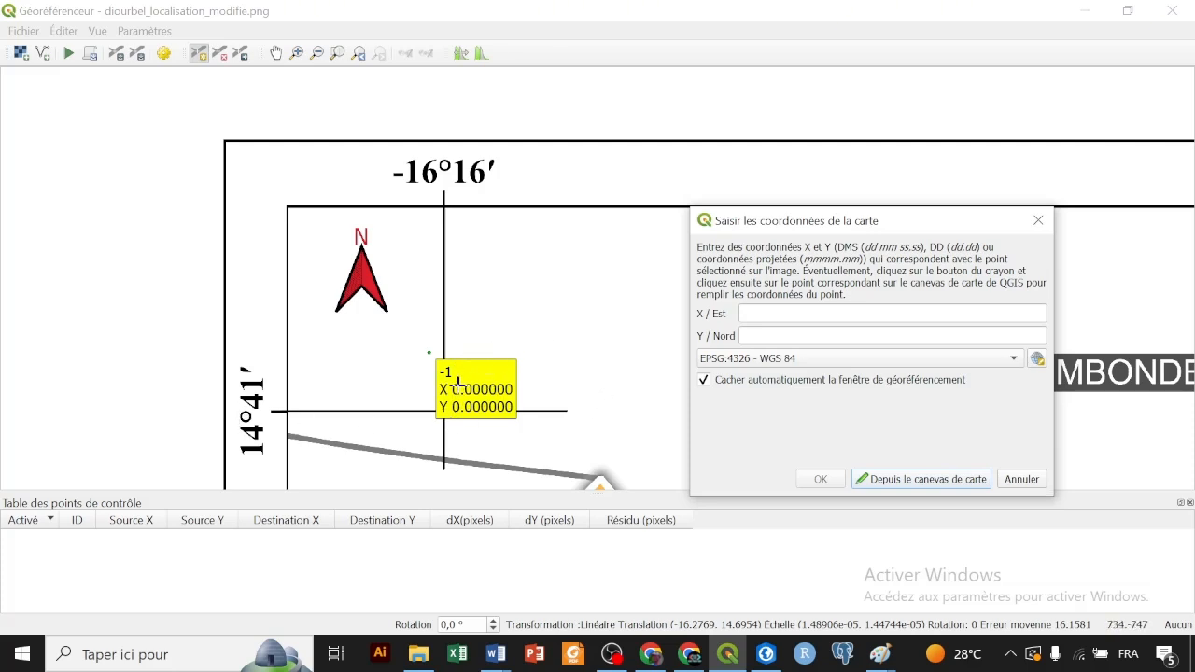
Step: Check the Georeferencer configuration for displaying point identifiers and coordinates, and accept it
left_click(143, 32)
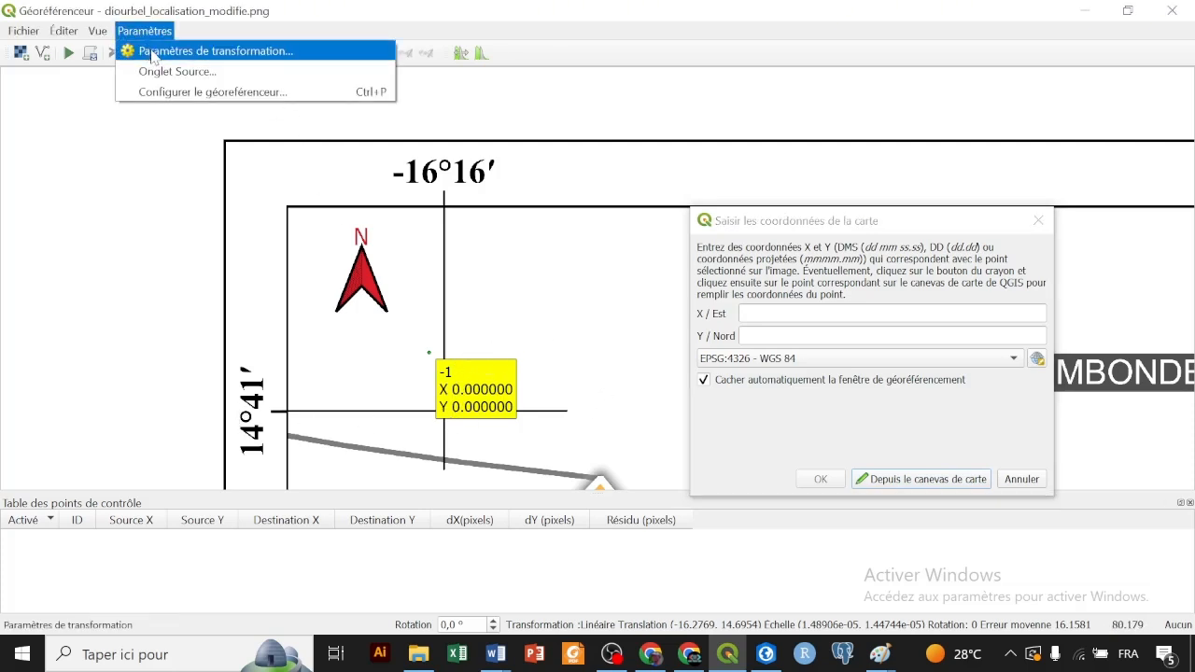
left_click(185, 93)
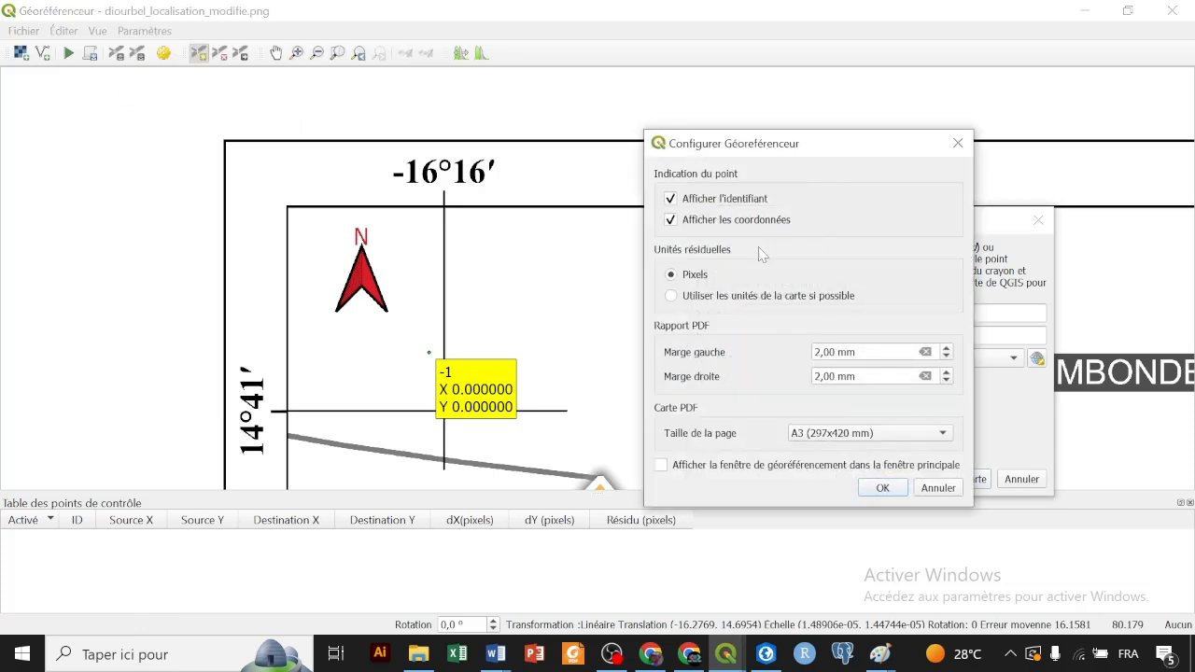
left_click(728, 205)
left_click(881, 488)
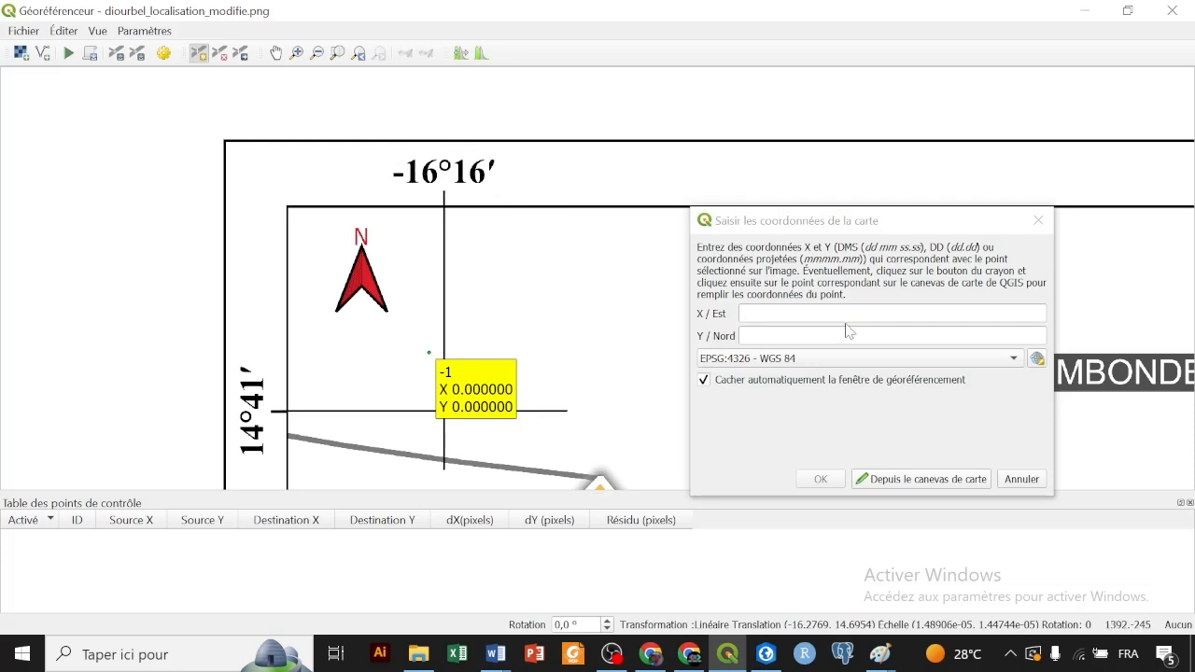
Step: Set the coordinate reference system for the control point's map coordinates to EPSG:4326 - WGS 84
left_click(736, 361)
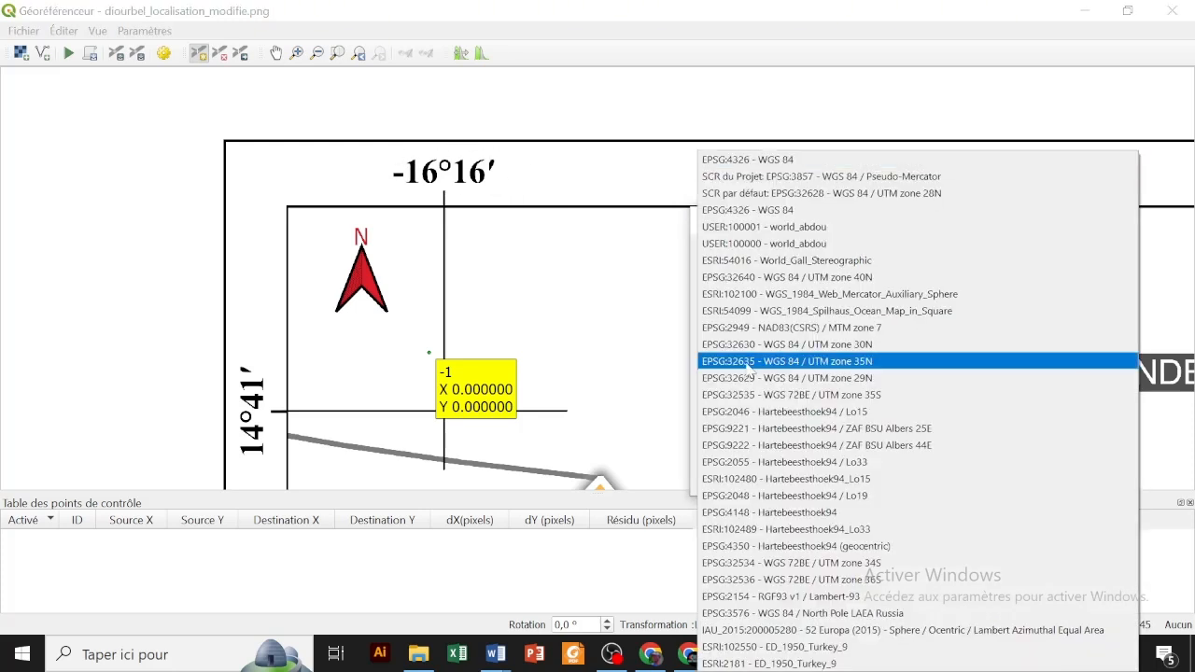
left_click(787, 211)
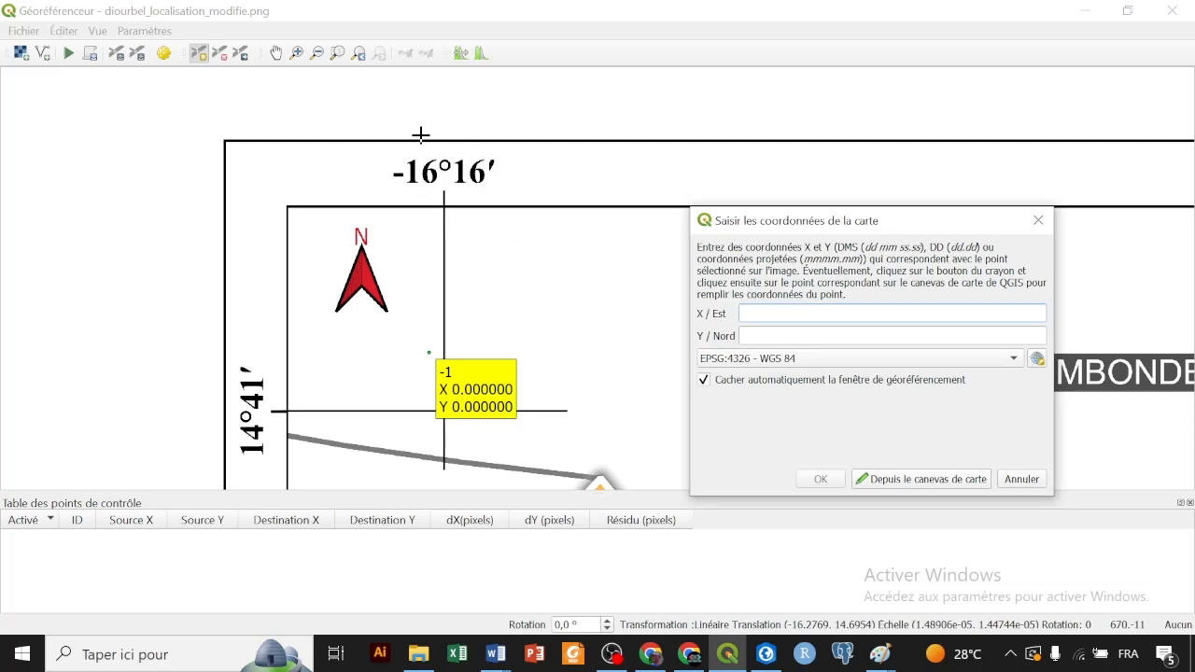
Step: Switch to Document4 in Word and enlarge the LONG = X and LAT = Y lines to 22 pt
mouse_move(495, 653)
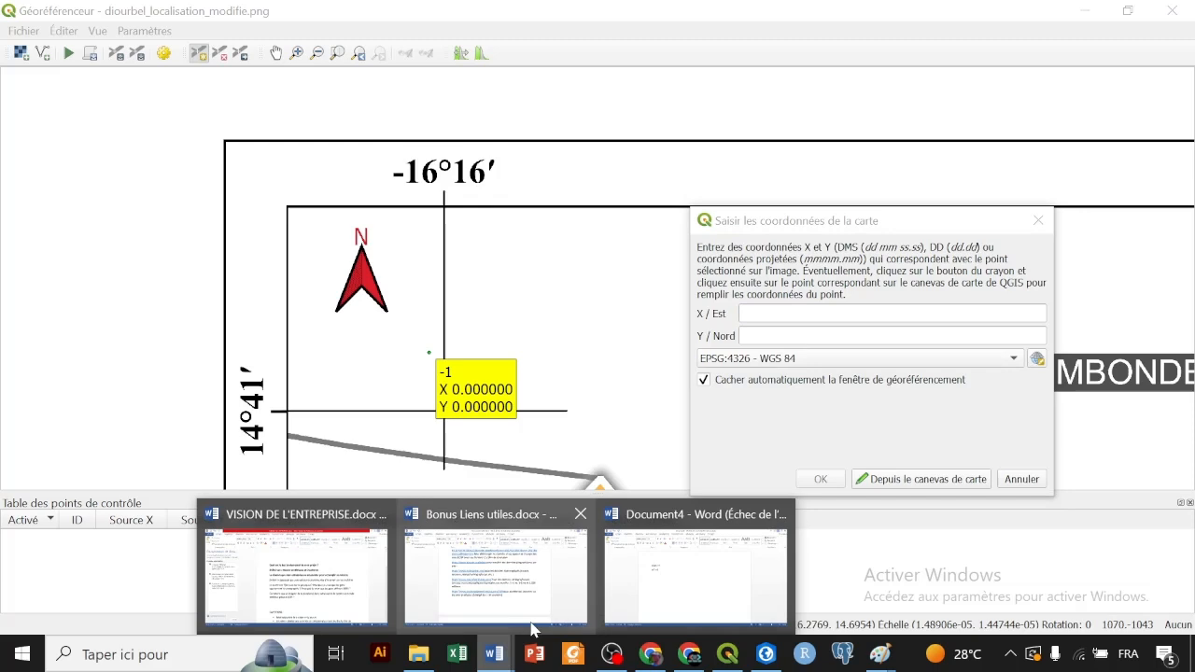
left_click(619, 602)
left_click_drag(349, 278, 308, 228)
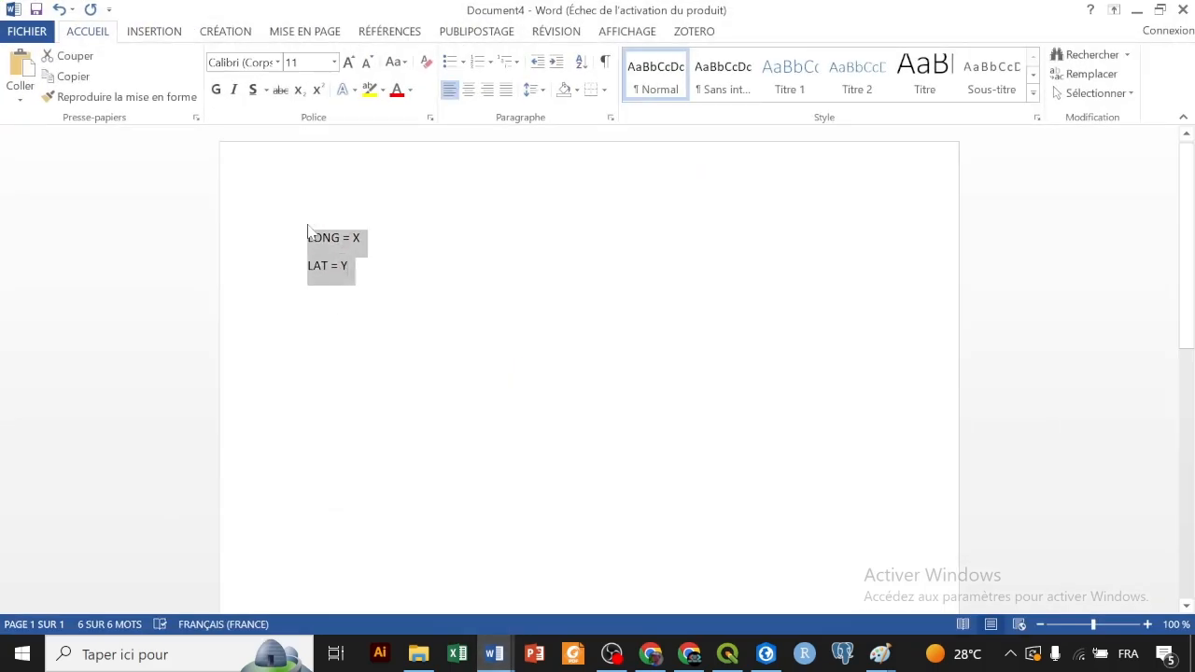
key("ctrl+shift+greater")
key("ctrl+shift+greater")
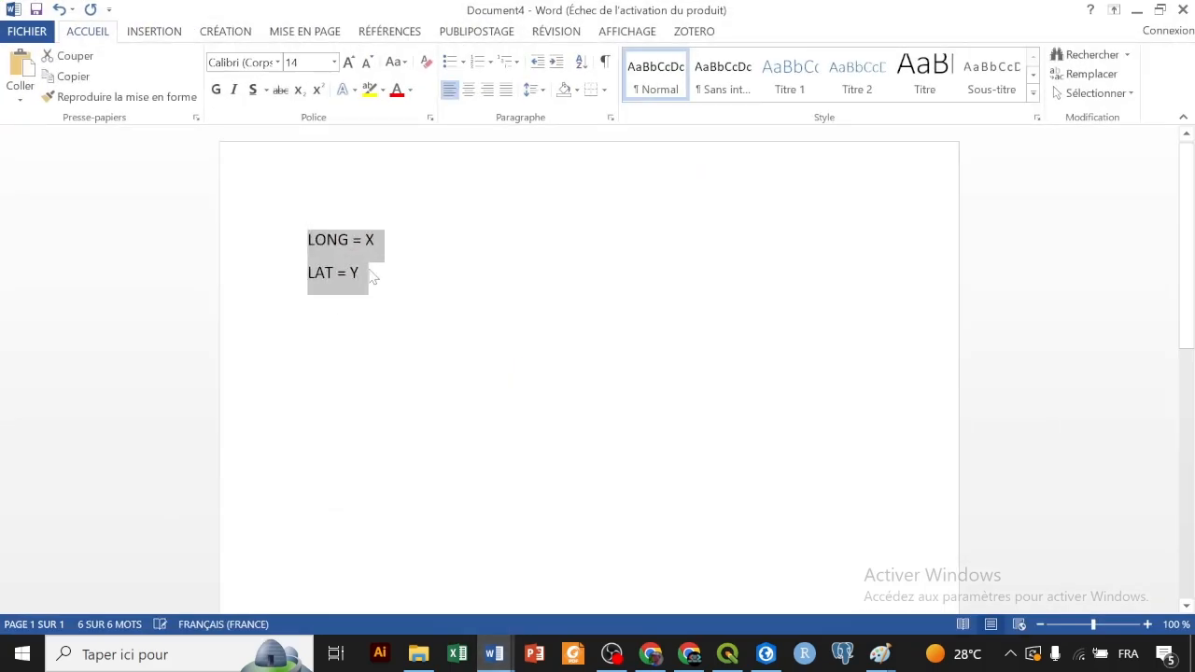
key("ctrl+shift+greater")
key("ctrl+shift+greater")
key("ctrl+shift+greater")
key("ctrl+shift+greater")
left_click(367, 261)
Step: Review the note's terms one by one to see which of X and Y takes the longitude and the latitude
double_click(355, 246)
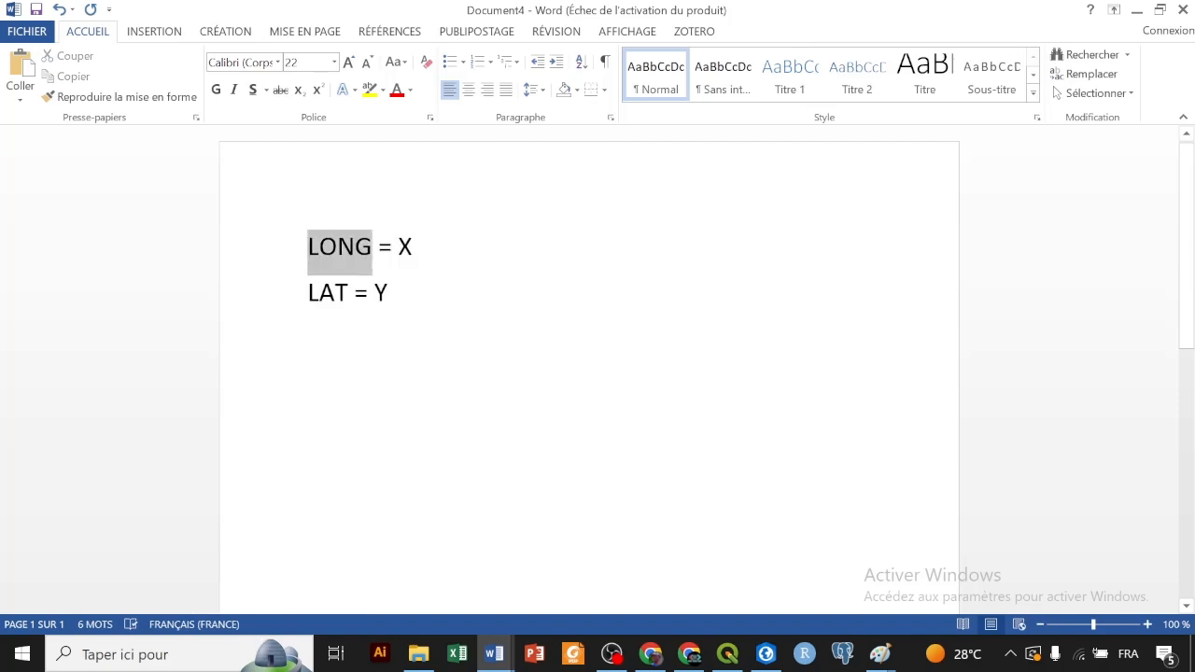
left_click(356, 246)
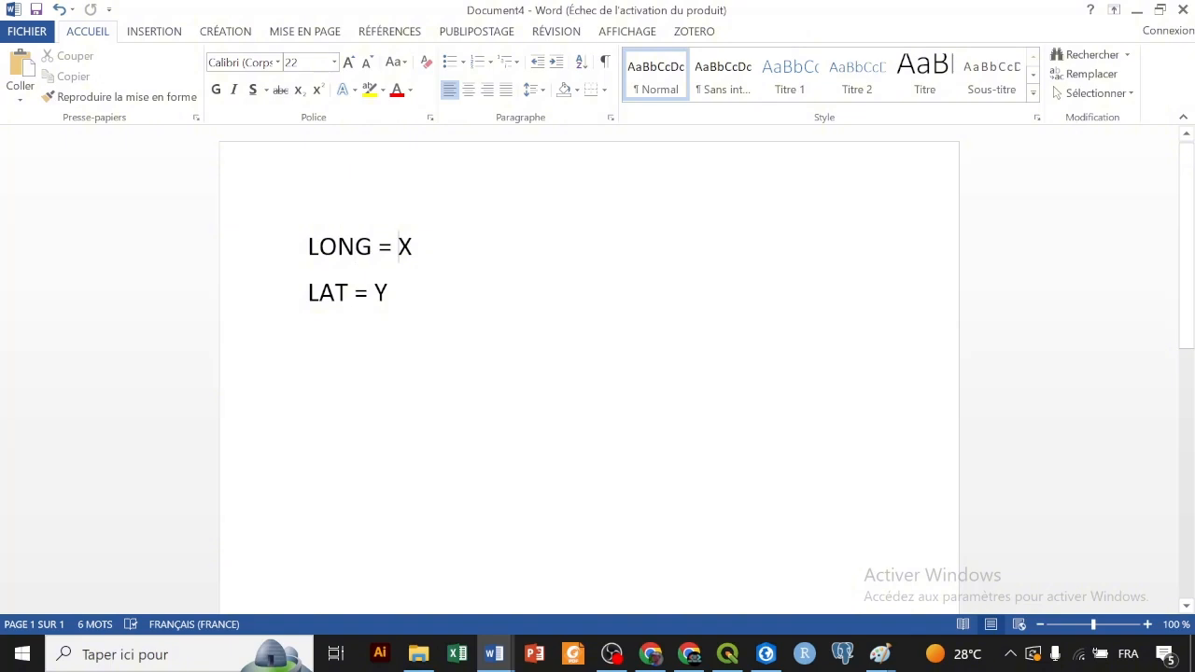
left_click_drag(348, 293, 308, 293)
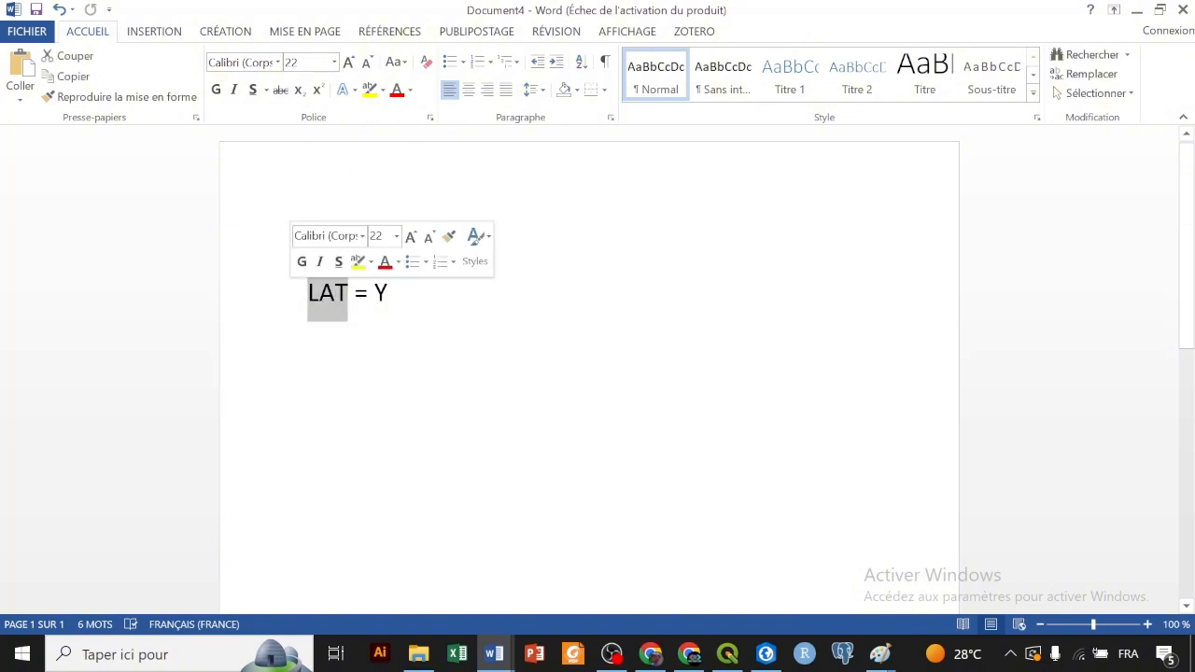
double_click(380, 293)
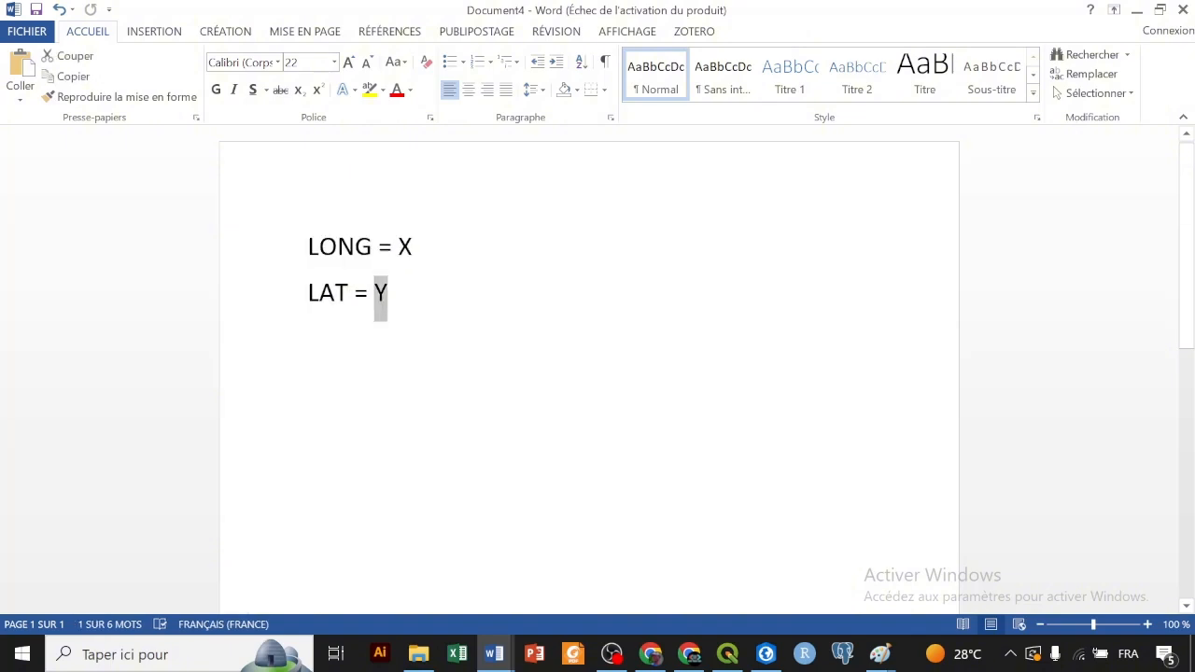
left_click(382, 311)
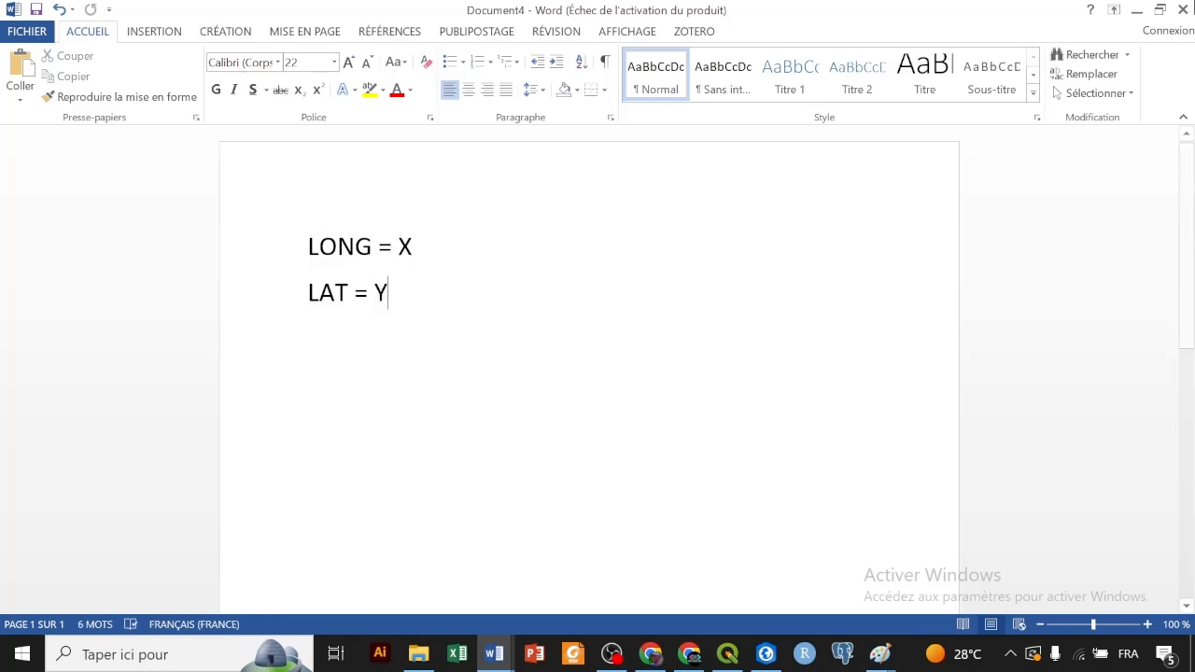
Step: Return to the QGIS Georeferencer and give the first control point the map coordinates X -16 16 and Y 14 41
left_click(1136, 9)
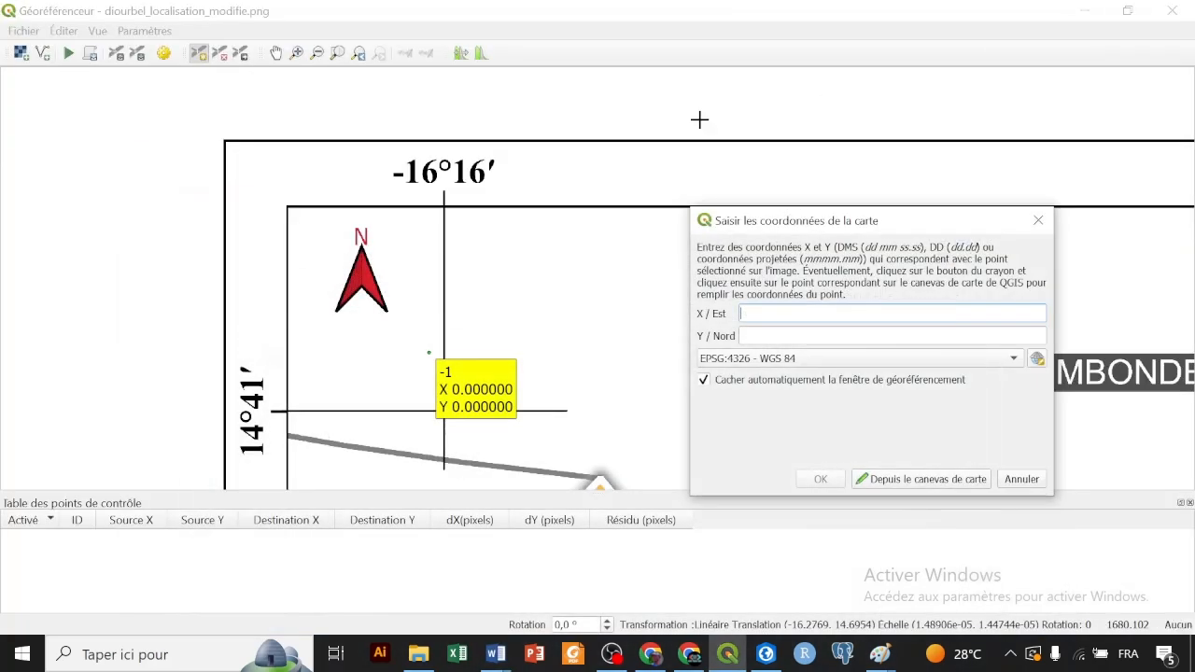
left_click(740, 314)
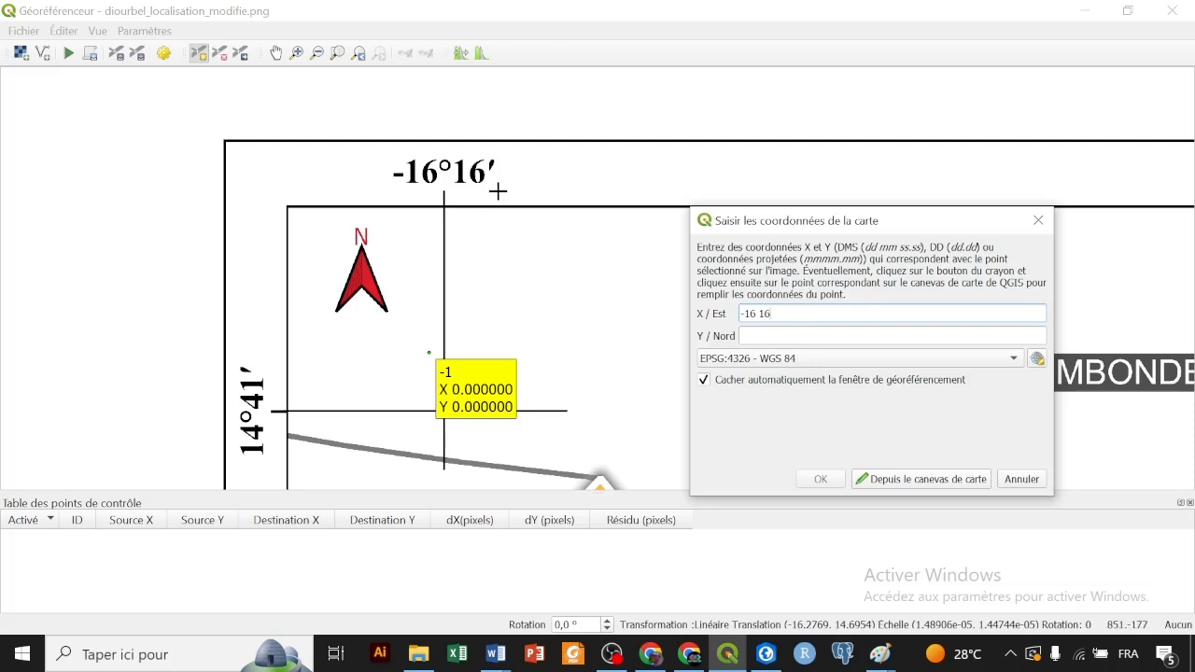
key("Tab")
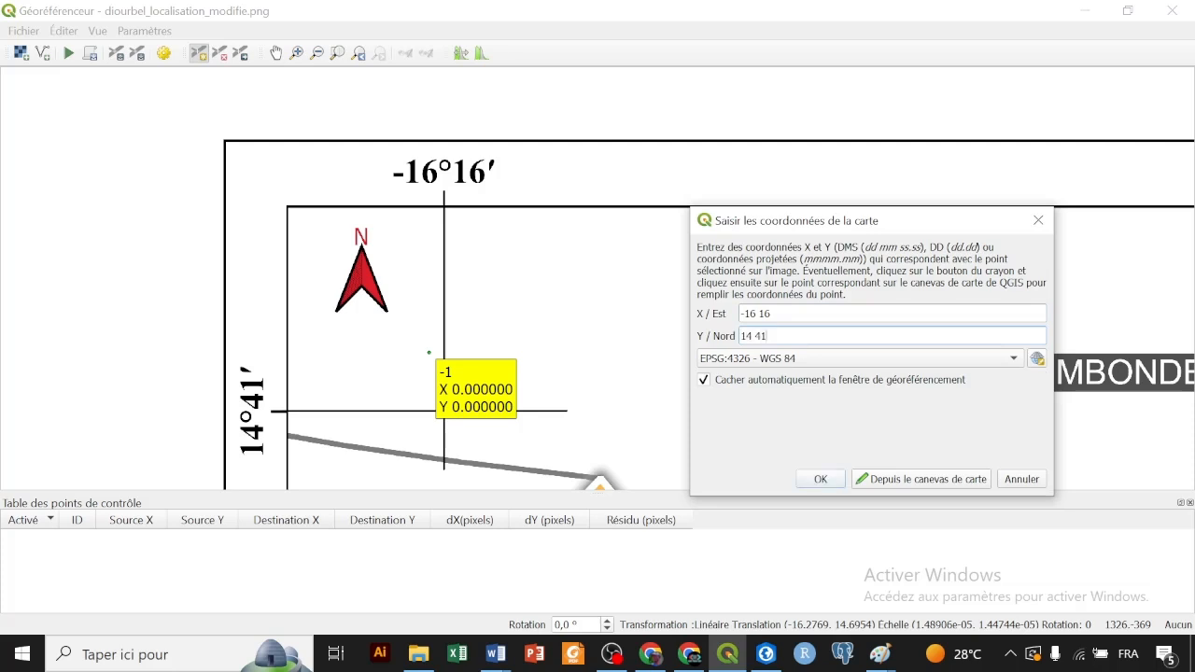
key("ctrl+a")
left_click(819, 479)
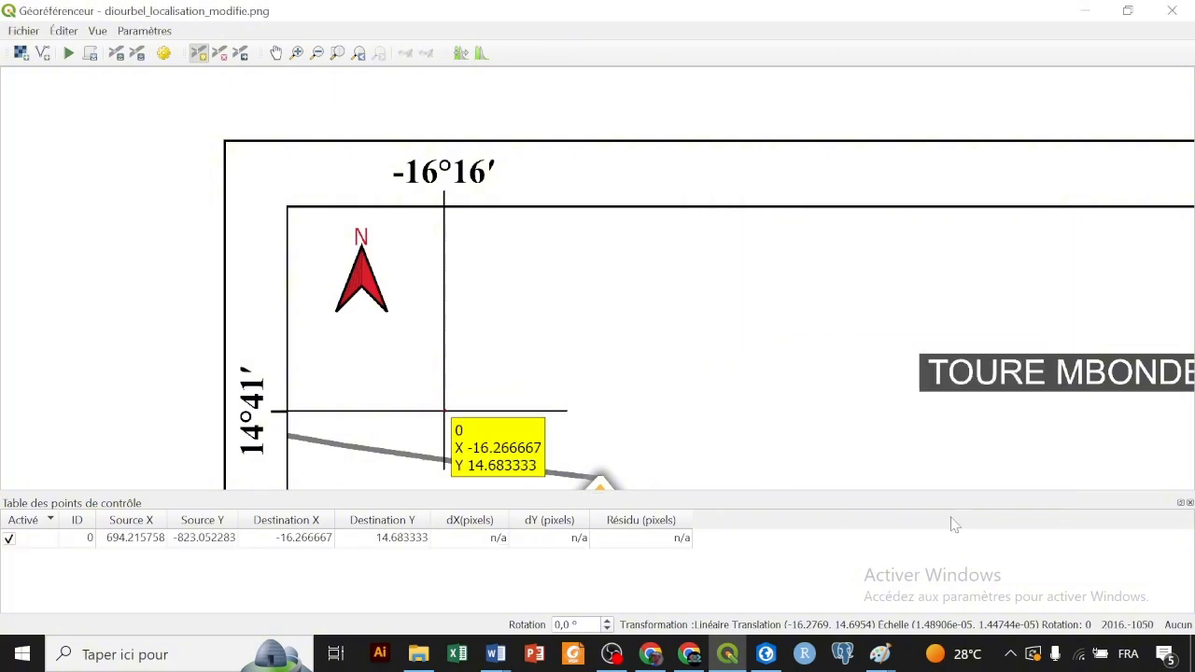
Step: Add a control point at the crossing of -16°13′ and 14°41′ with map coordinates X -16 13 and Y 14 41
scroll(880, 483, "down", 3)
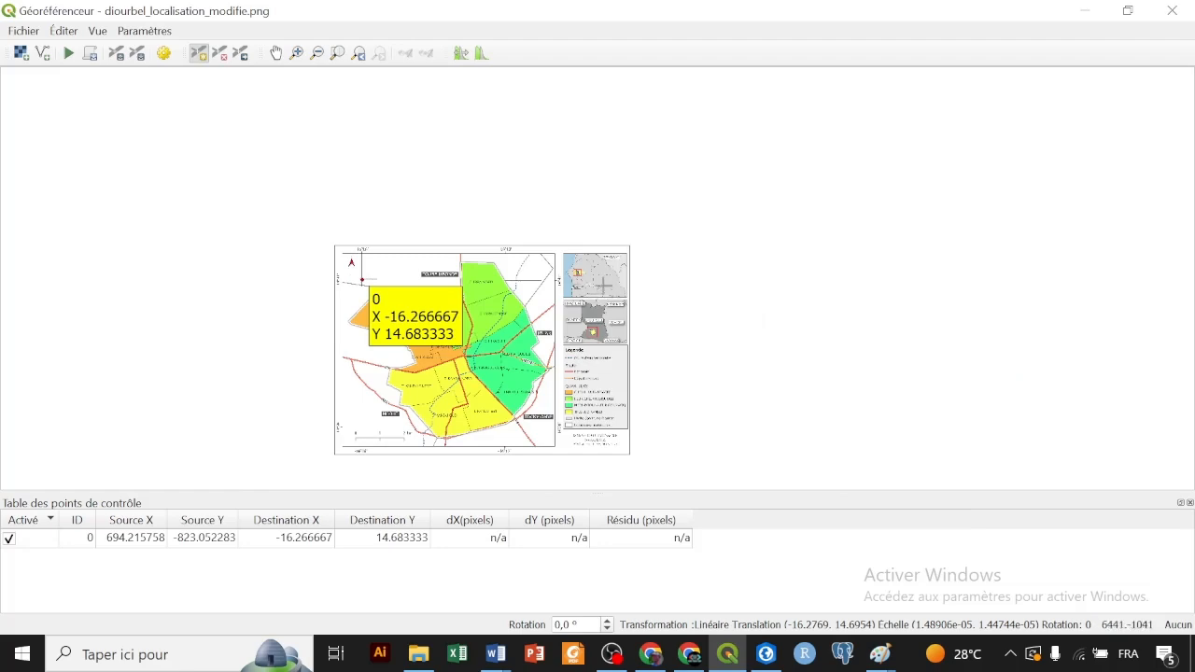
scroll(583, 297, "up", 2)
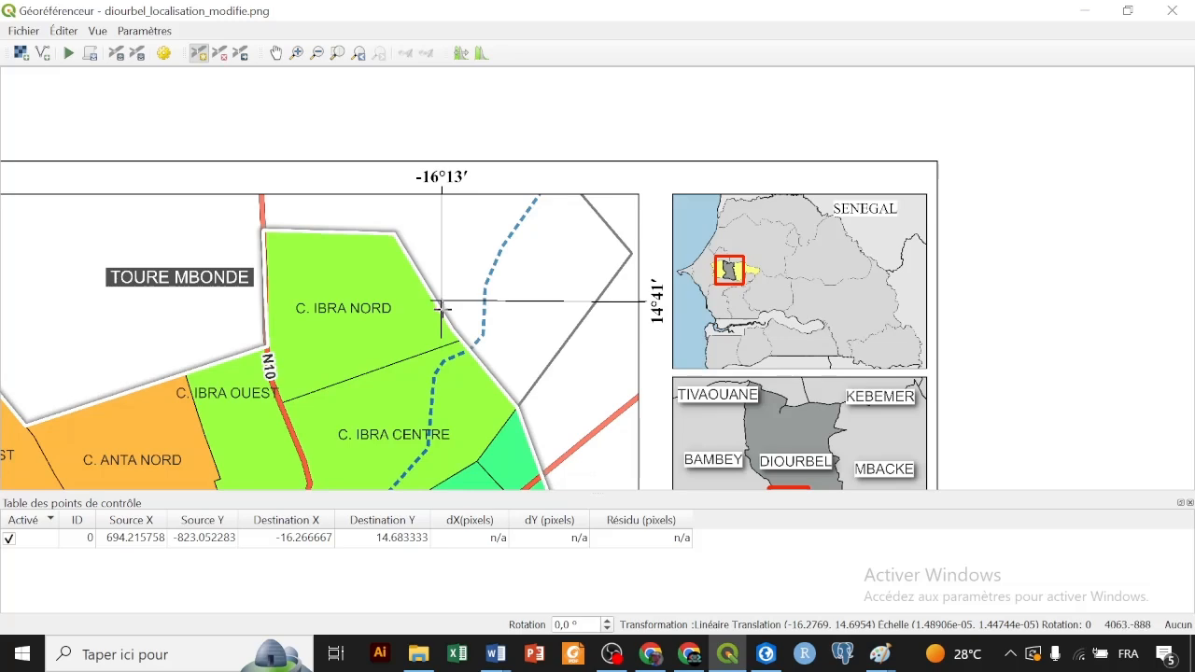
scroll(439, 299, "up", 1)
scroll(439, 342, "down", 1)
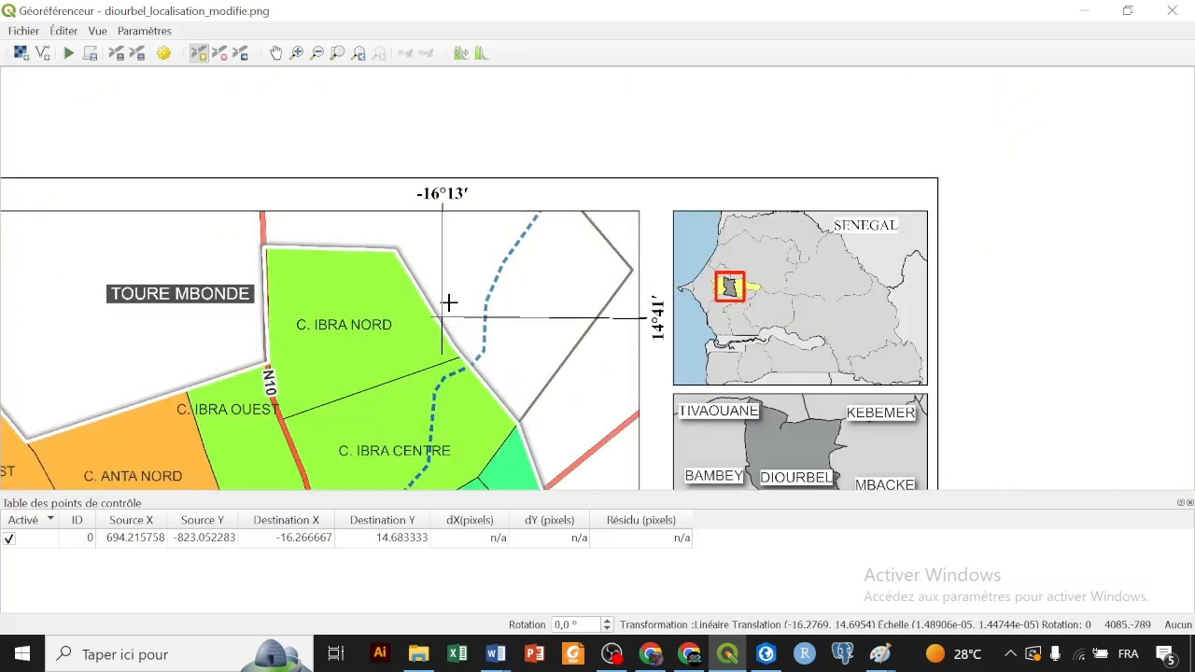
scroll(434, 354, "up", 3)
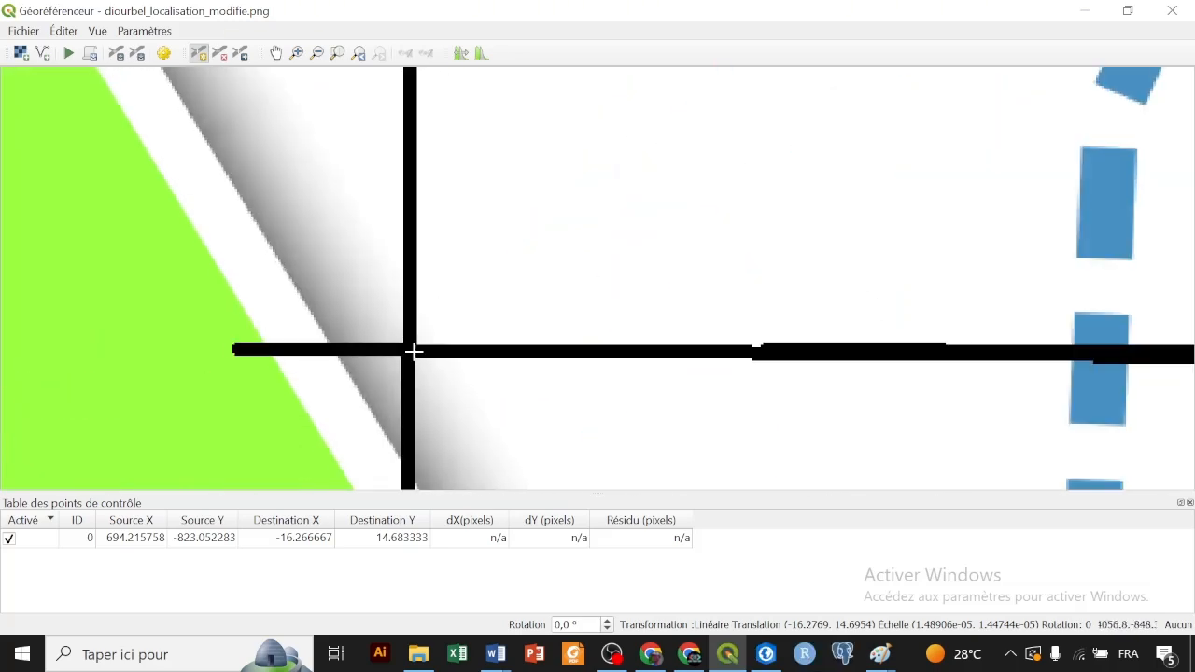
left_click(410, 347)
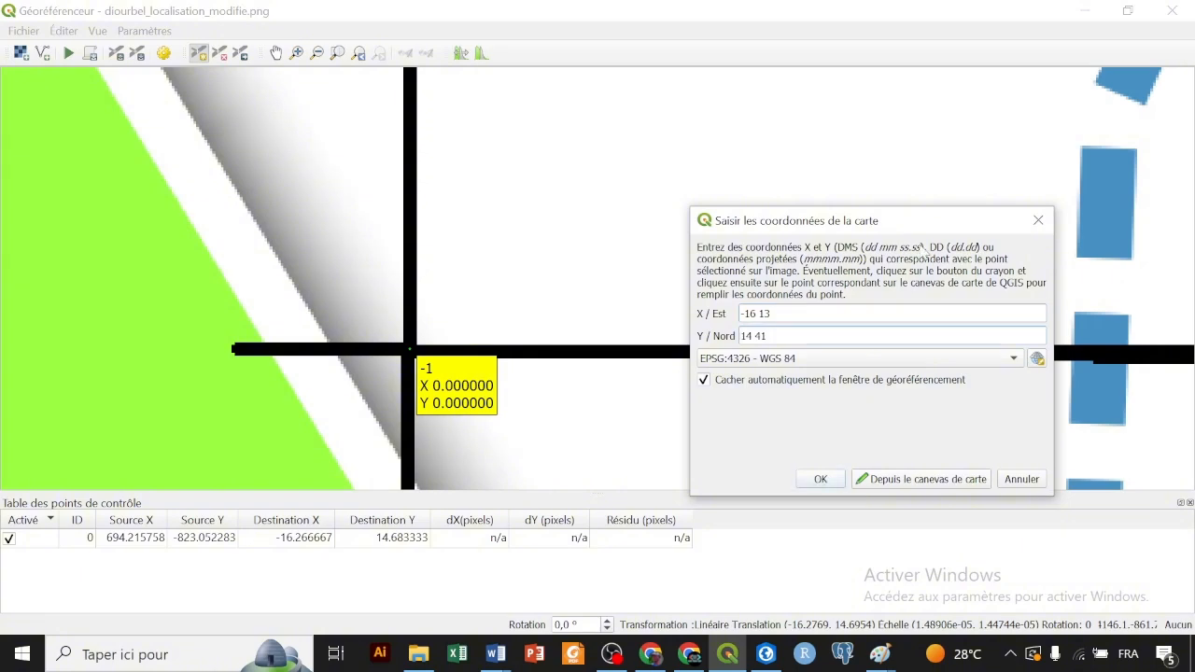
left_click(840, 482)
Step: Add a control point at the crossing of -16°13′ and 14°38′ with map coordinates X -16 13 and Y 14 38
scroll(610, 302, "down", 3)
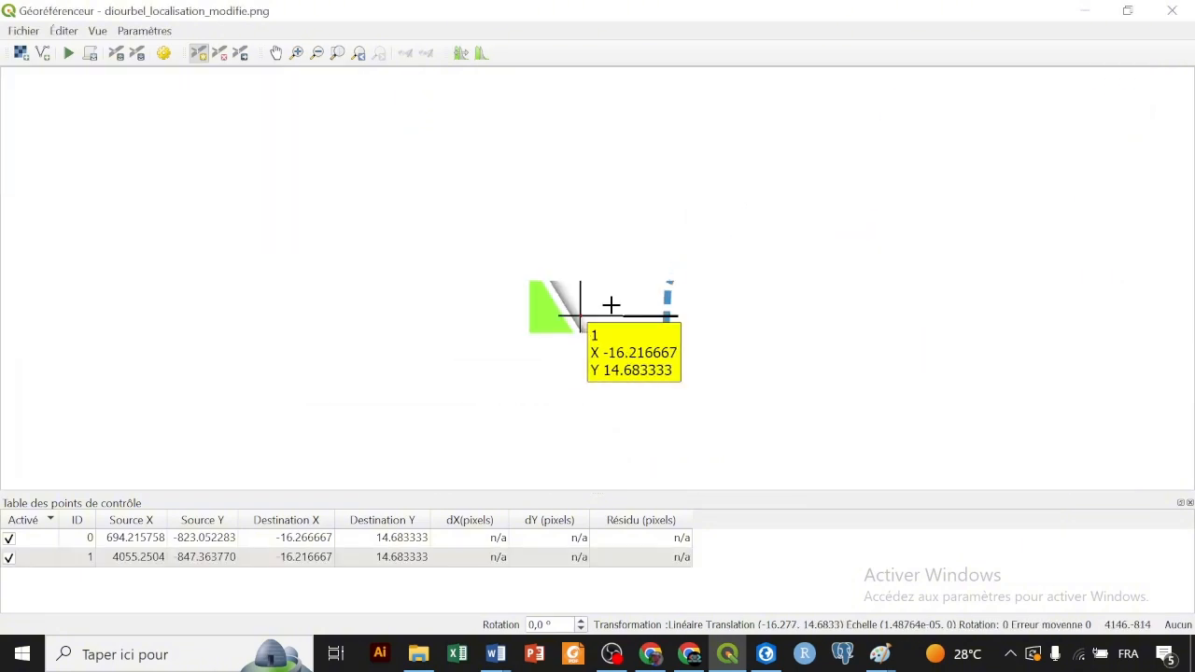
scroll(685, 374, "down", 5)
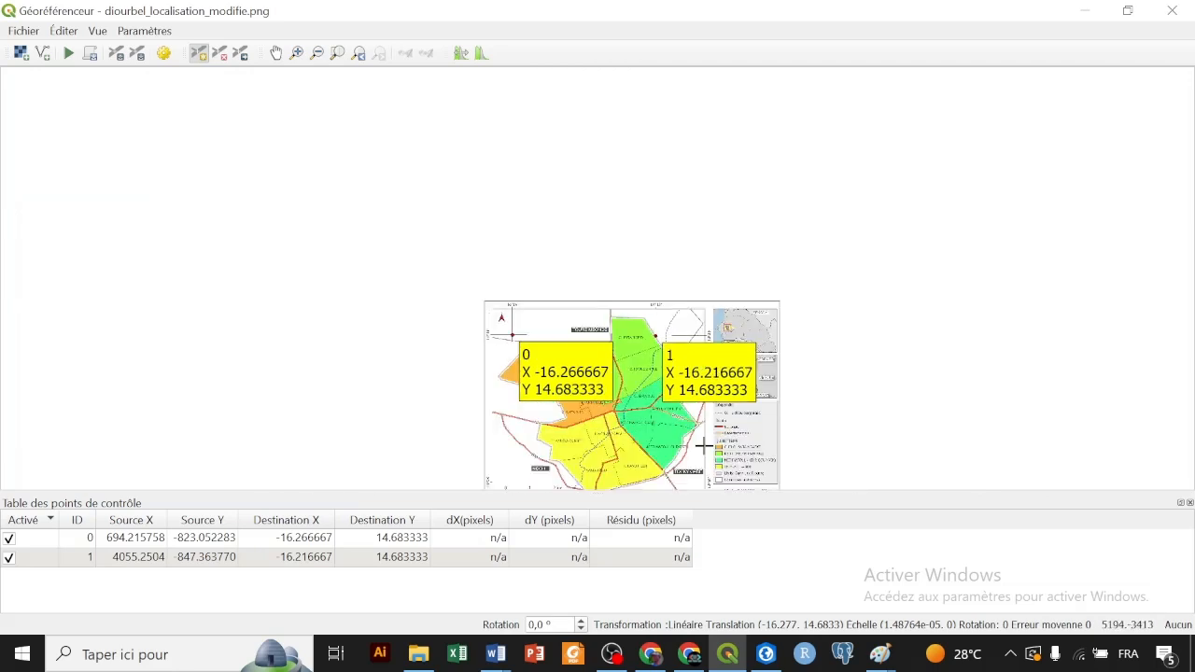
scroll(681, 481, "up", 1)
scroll(677, 458, "down", 2)
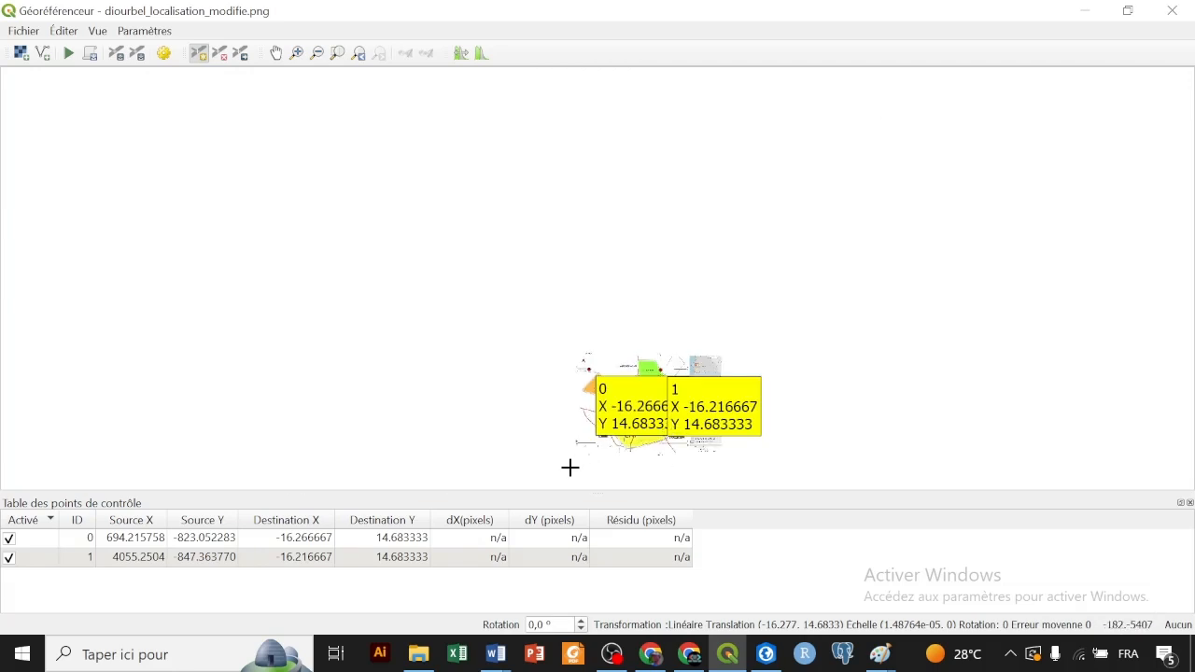
scroll(715, 437, "up", 1)
scroll(810, 448, "up", 2)
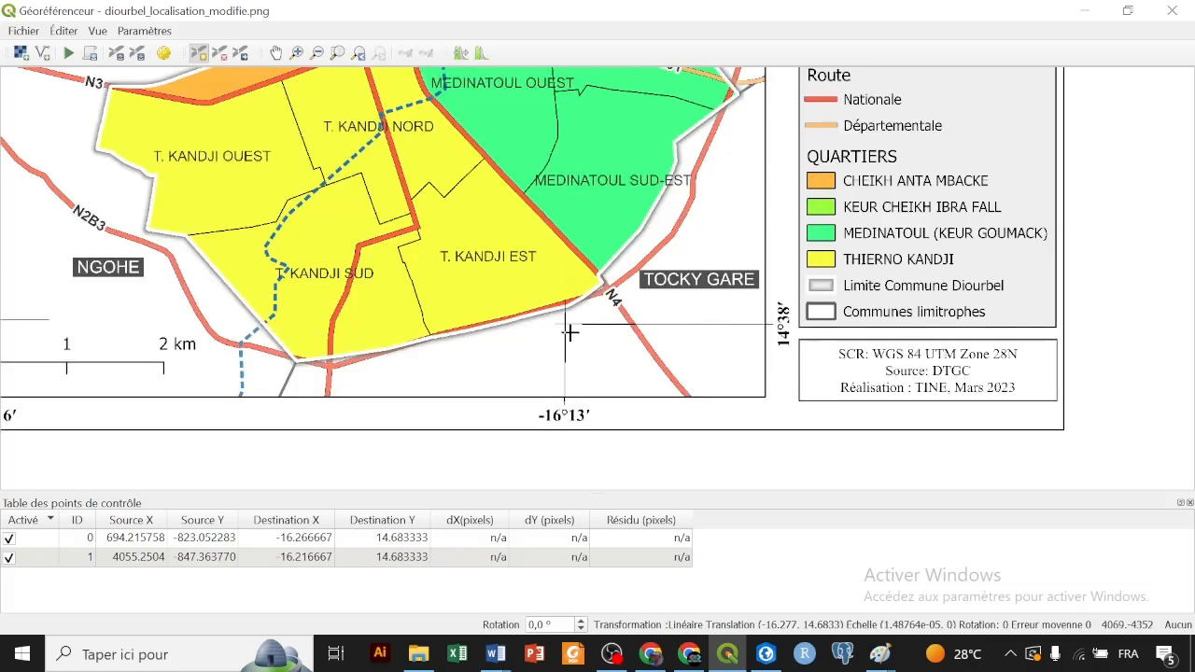
scroll(569, 332, "up", 2)
scroll(547, 296, "up", 3)
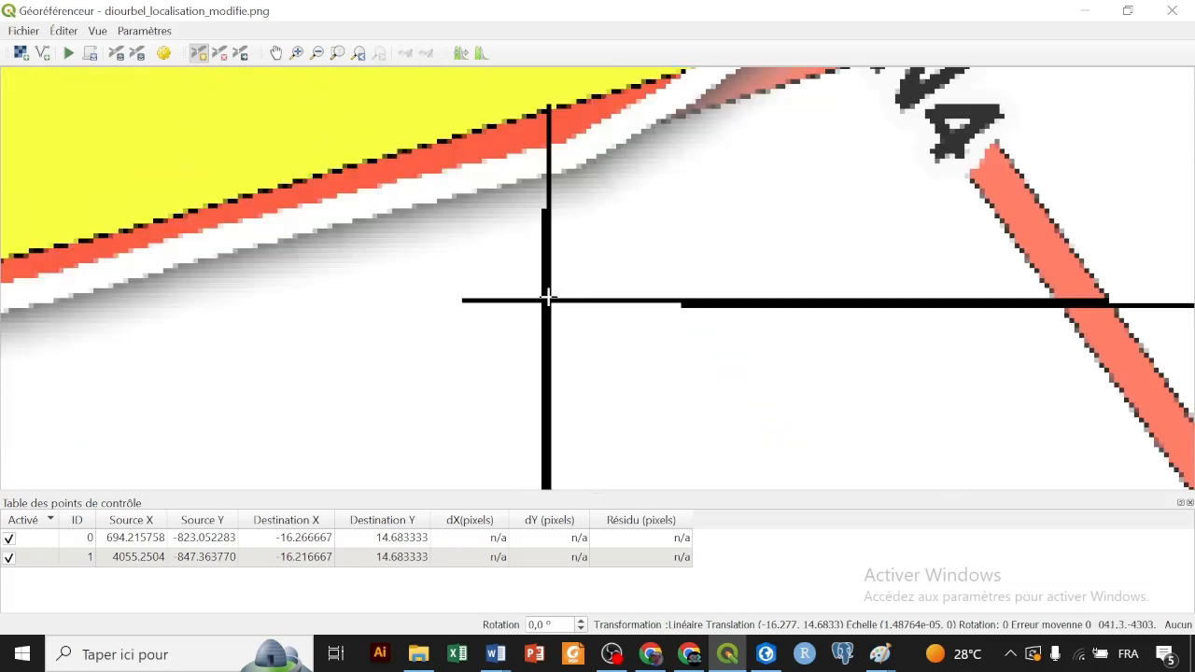
left_click(549, 302)
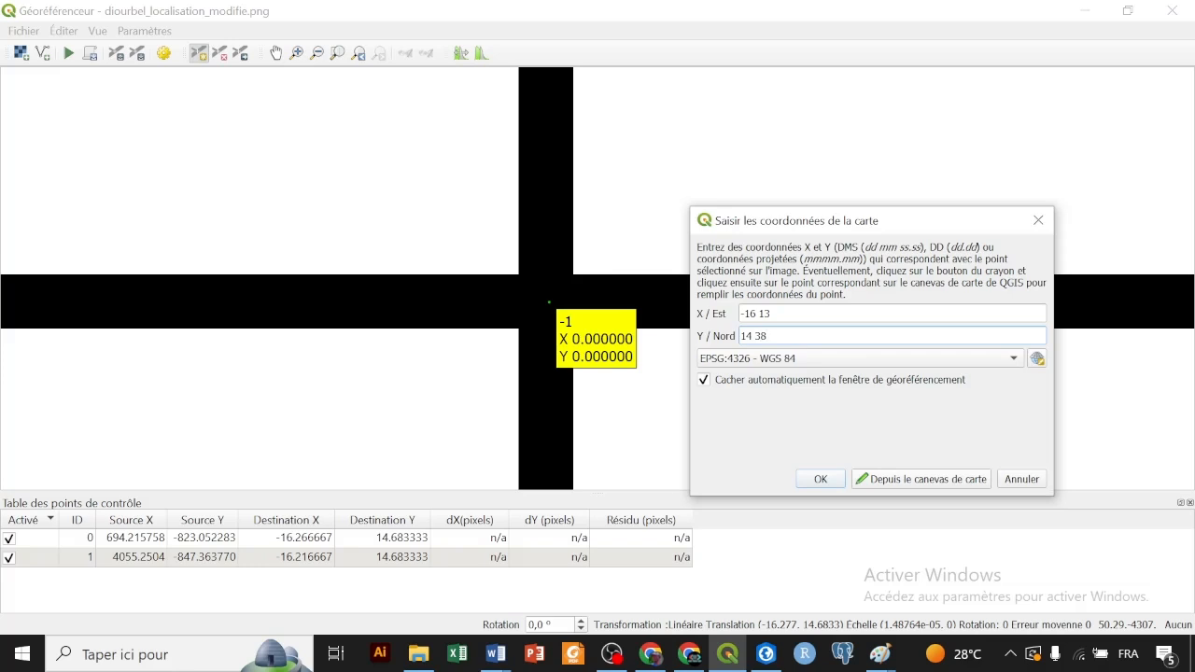
left_click(830, 479)
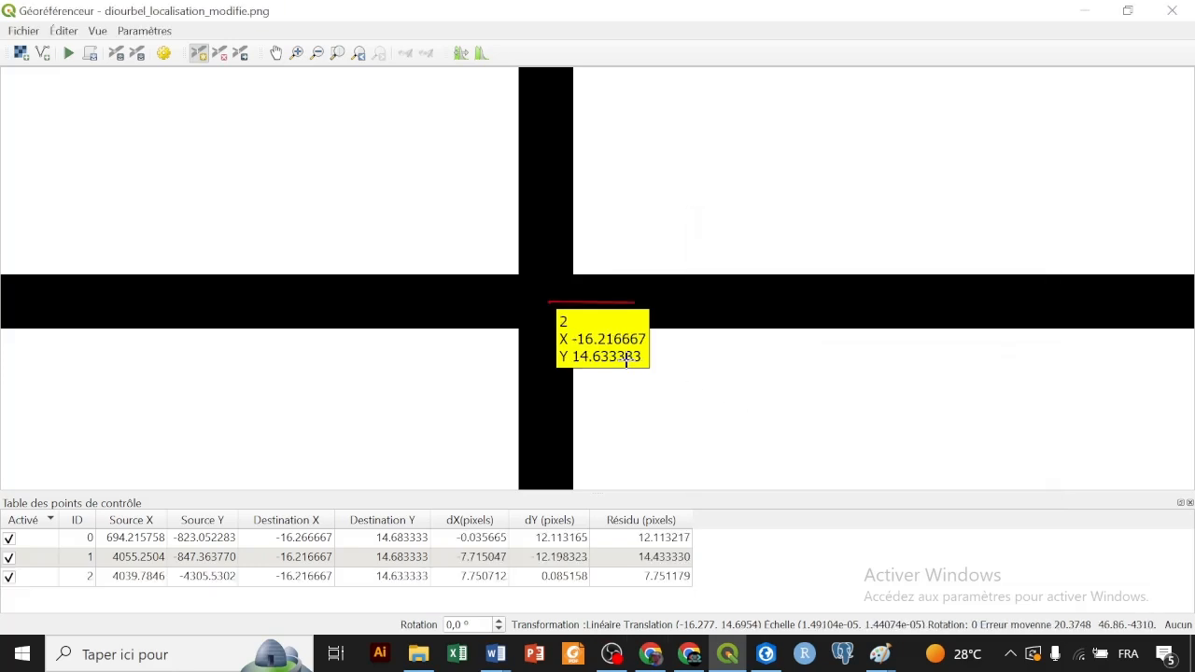
Step: Add a control point at the crossing of -16°16′ and 14°38′ with map coordinates X -16 16 and Y 14 38
scroll(622, 354, "down", 2)
scroll(776, 347, "down", 4)
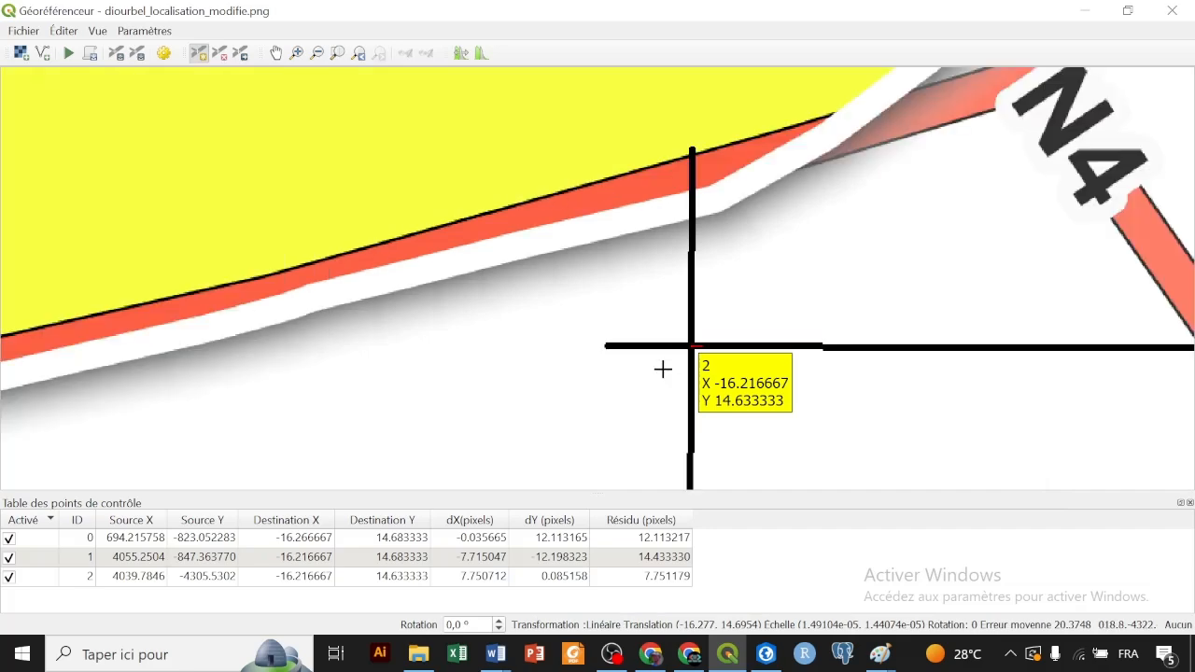
scroll(854, 327, "down", 4)
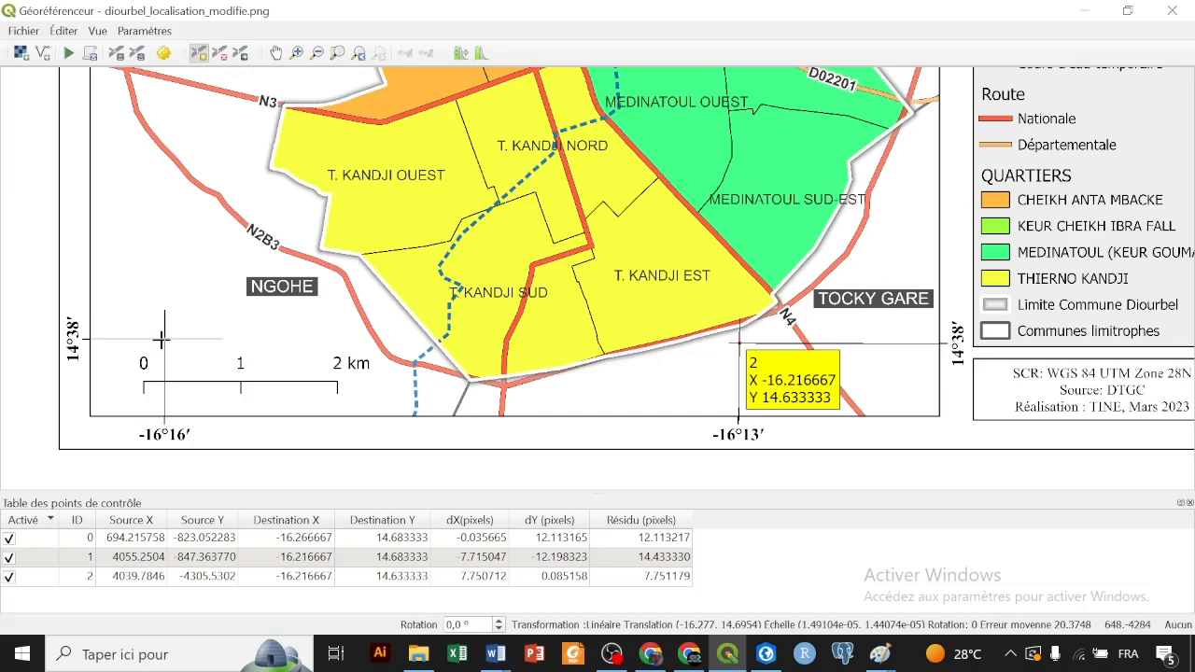
scroll(164, 334, "up", 5)
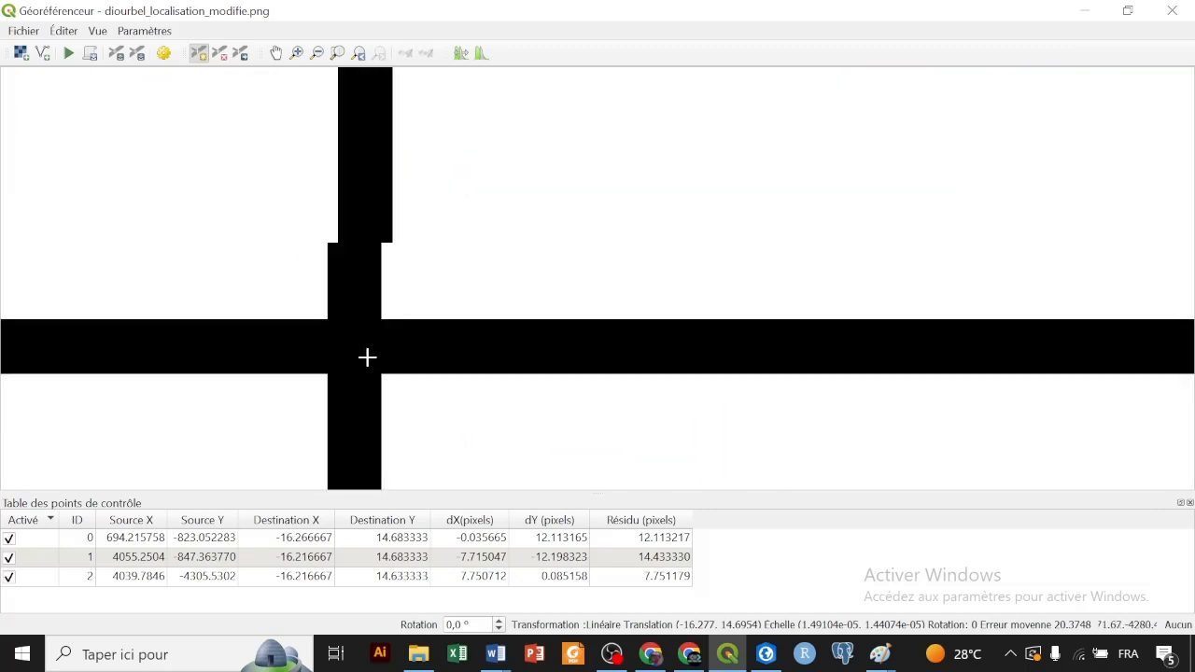
left_click(352, 347)
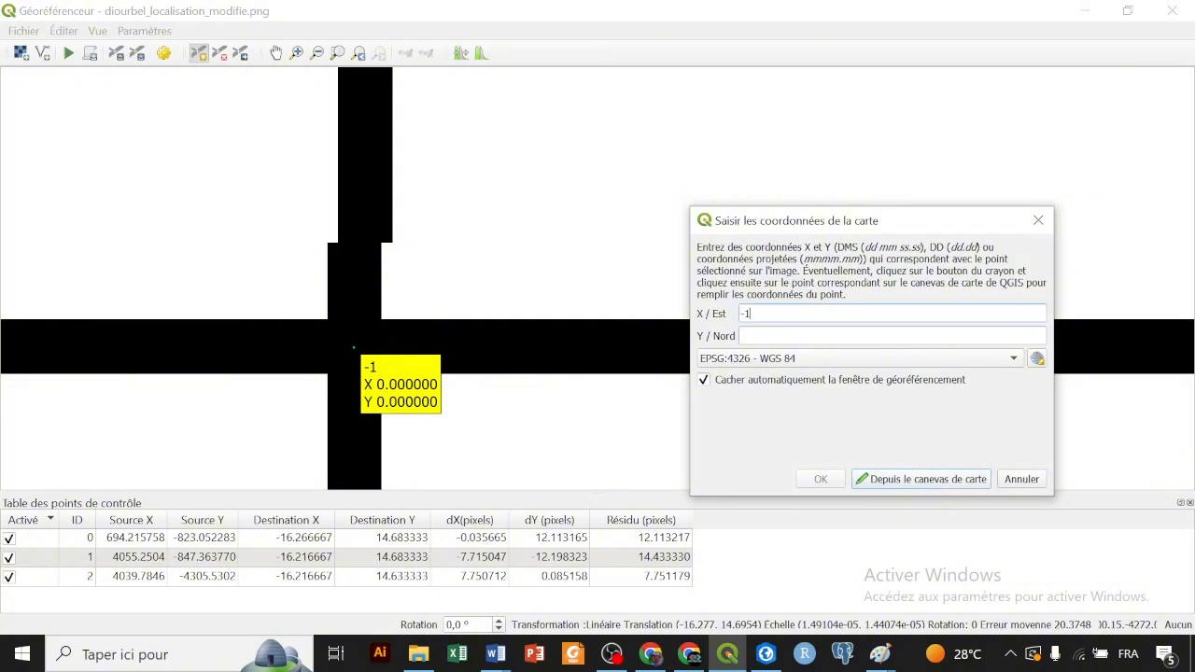
key("Tab")
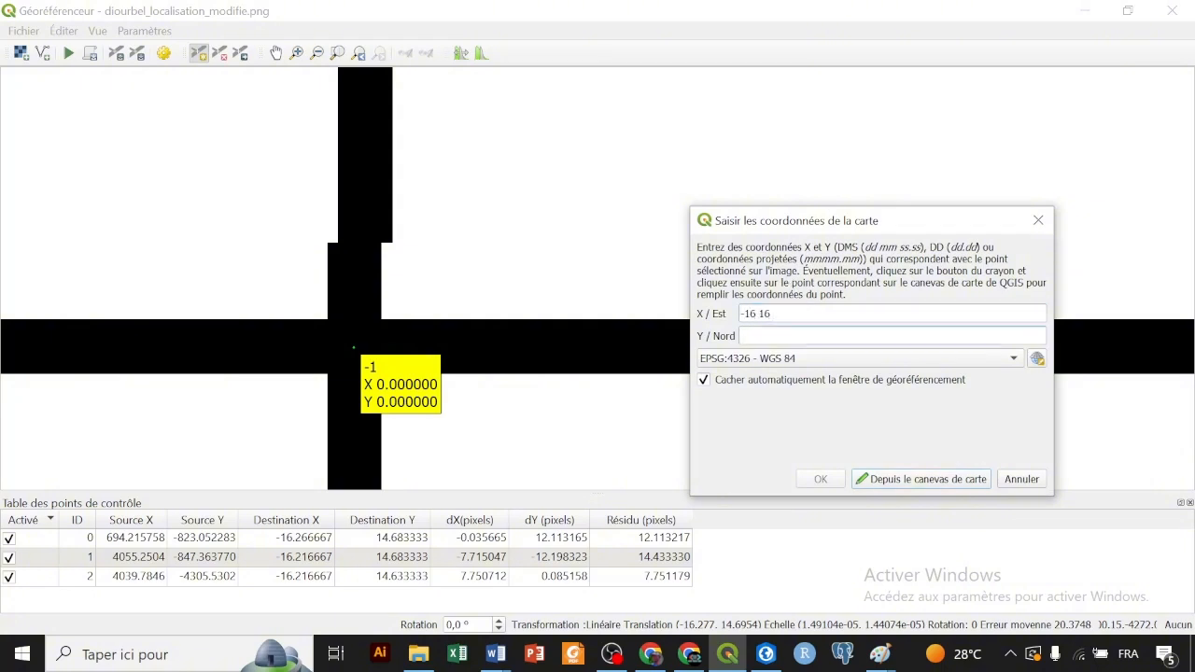
type("14")
left_click(819, 479)
Step: Set the transformation type to Polynomiale 1, keeping EPSG:4326 - WGS 84 as the target coordinate reference system, and accept the transformation settings
scroll(404, 294, "down", 2)
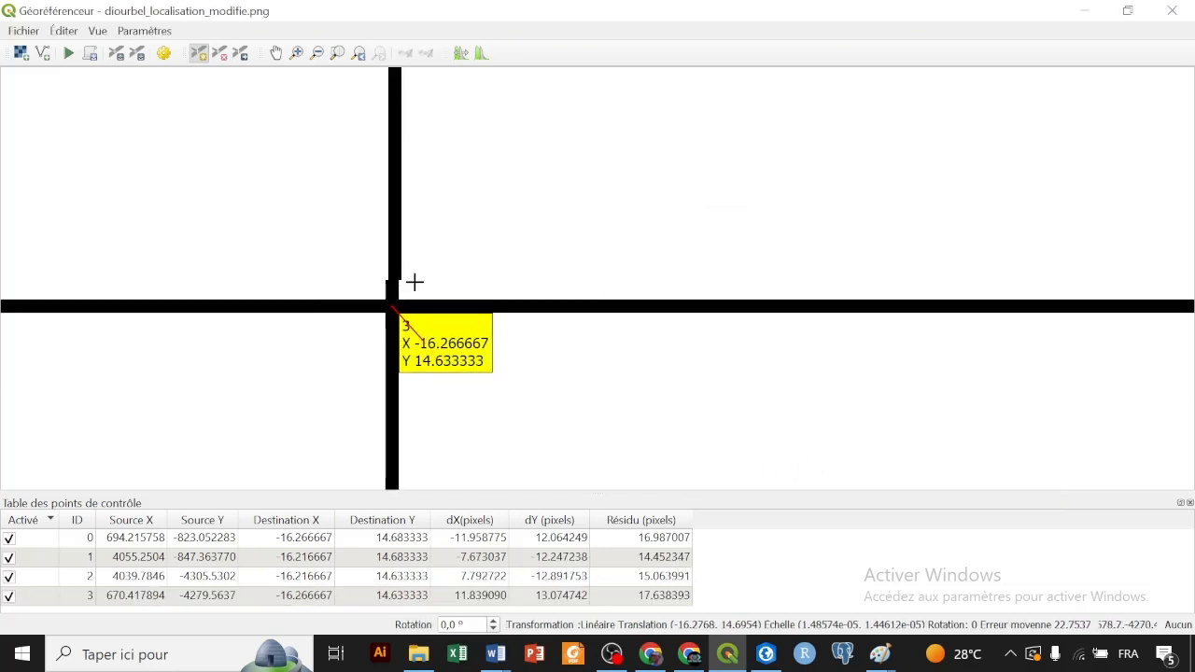
scroll(431, 355, "up", 2)
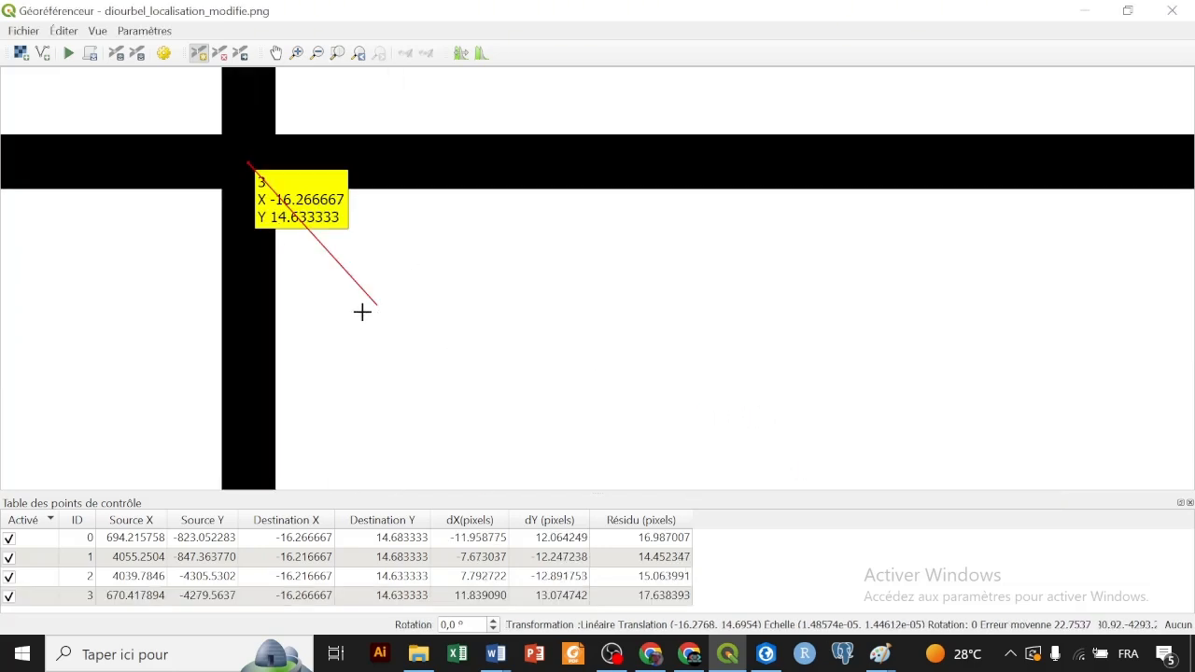
scroll(340, 346, "down", 2)
scroll(357, 345, "down", 4)
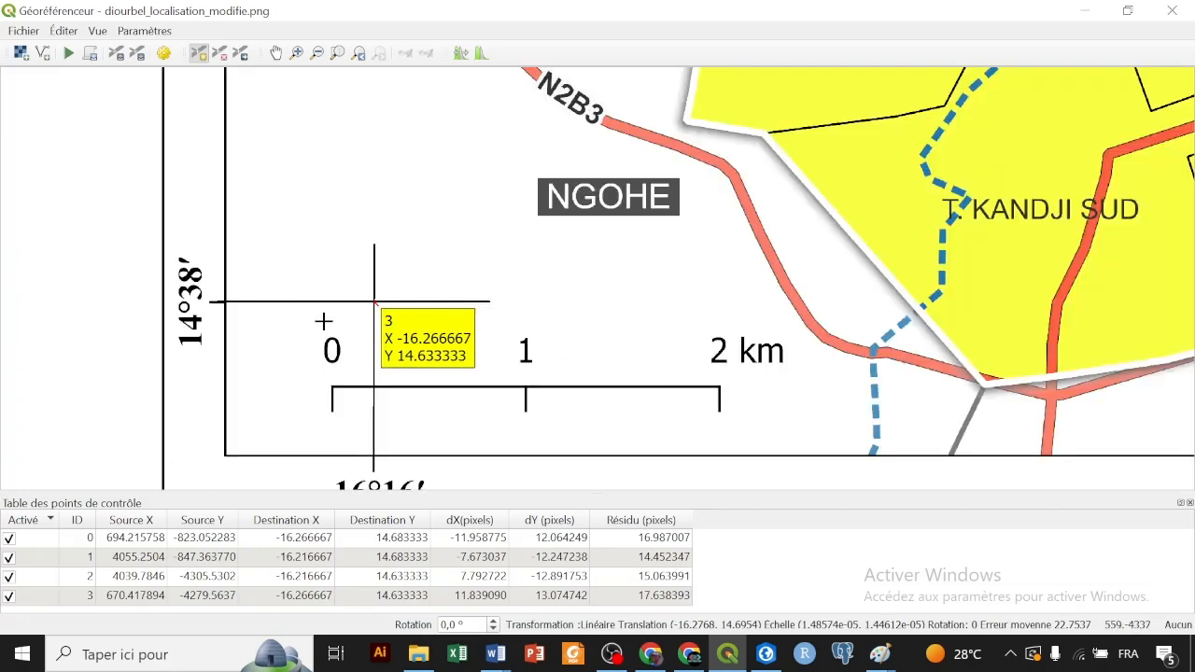
scroll(248, 334, "down", 1)
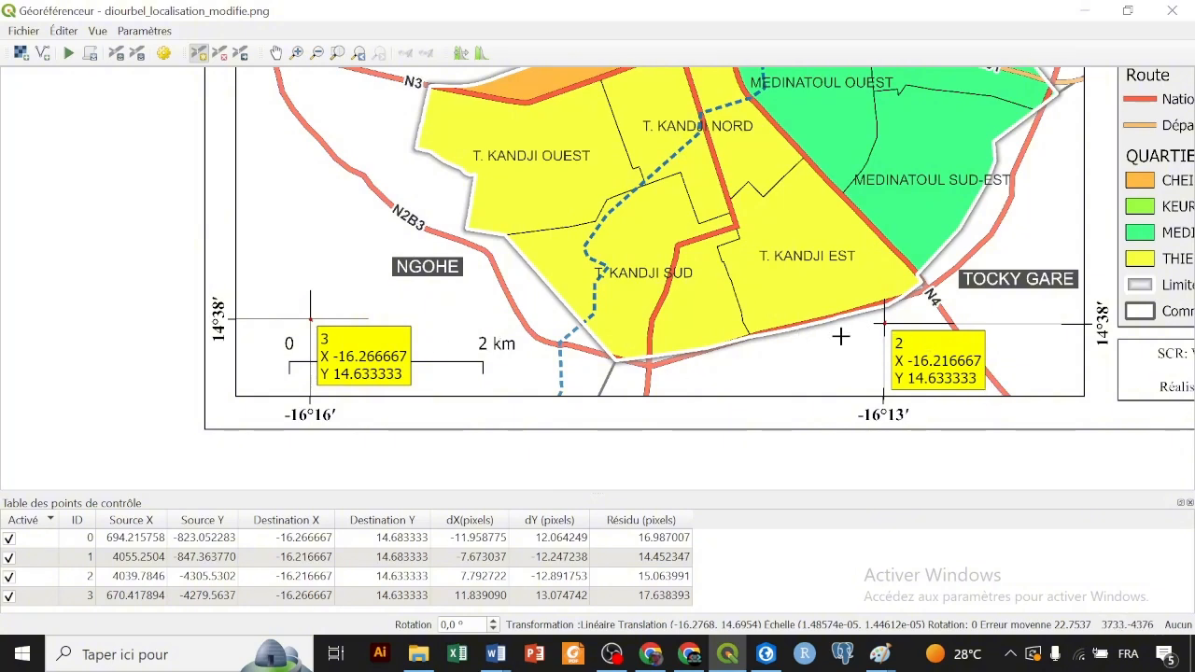
scroll(402, 364, "down", 3)
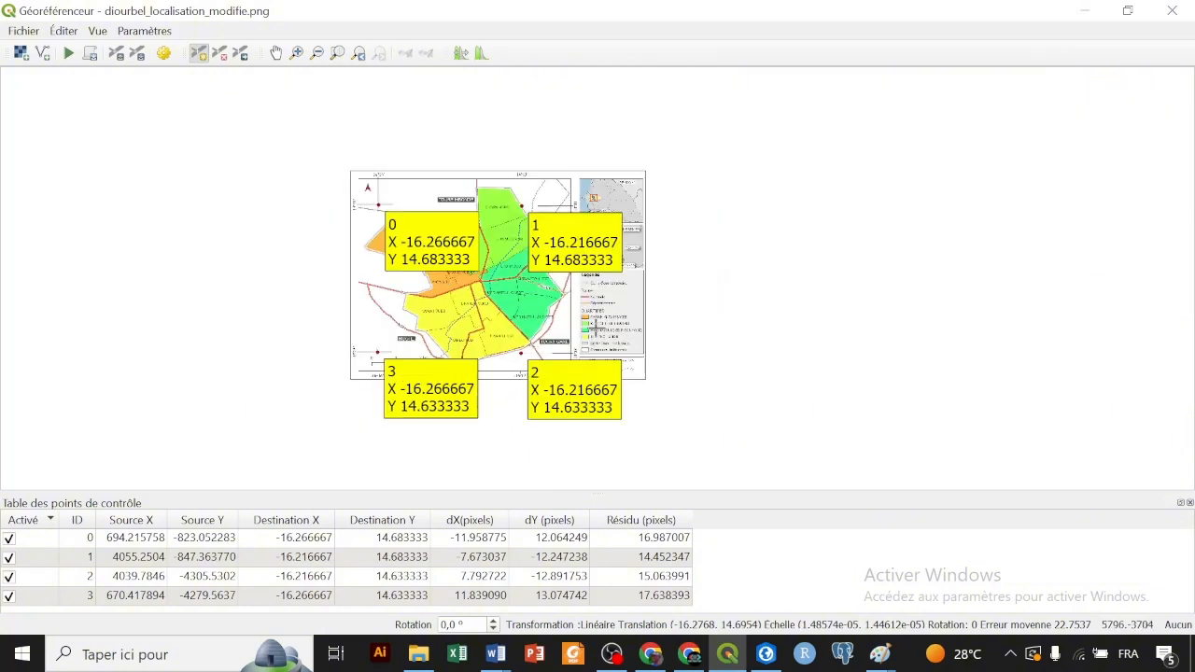
left_click(166, 33)
left_click(174, 53)
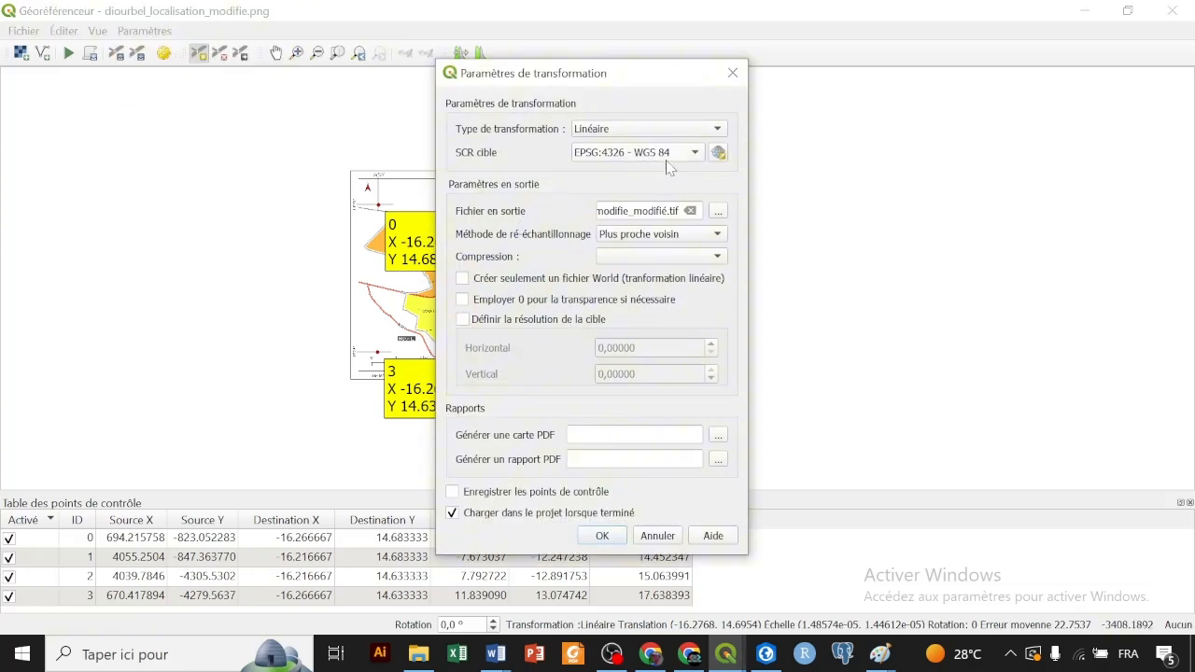
left_click(620, 130)
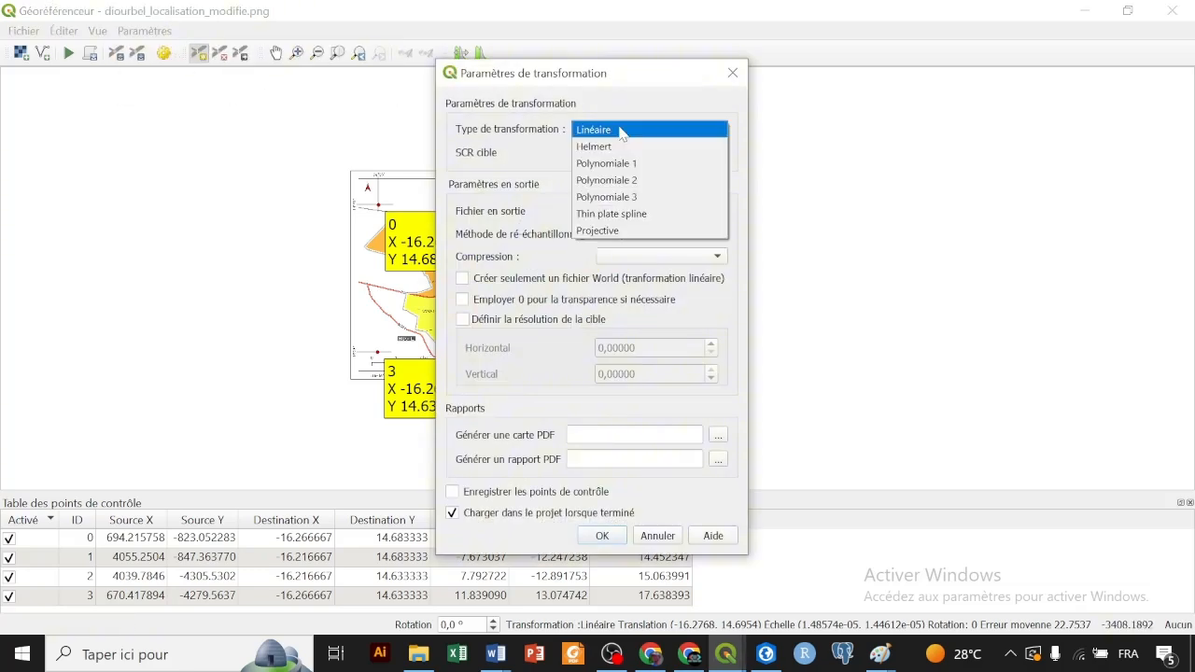
left_click(577, 164)
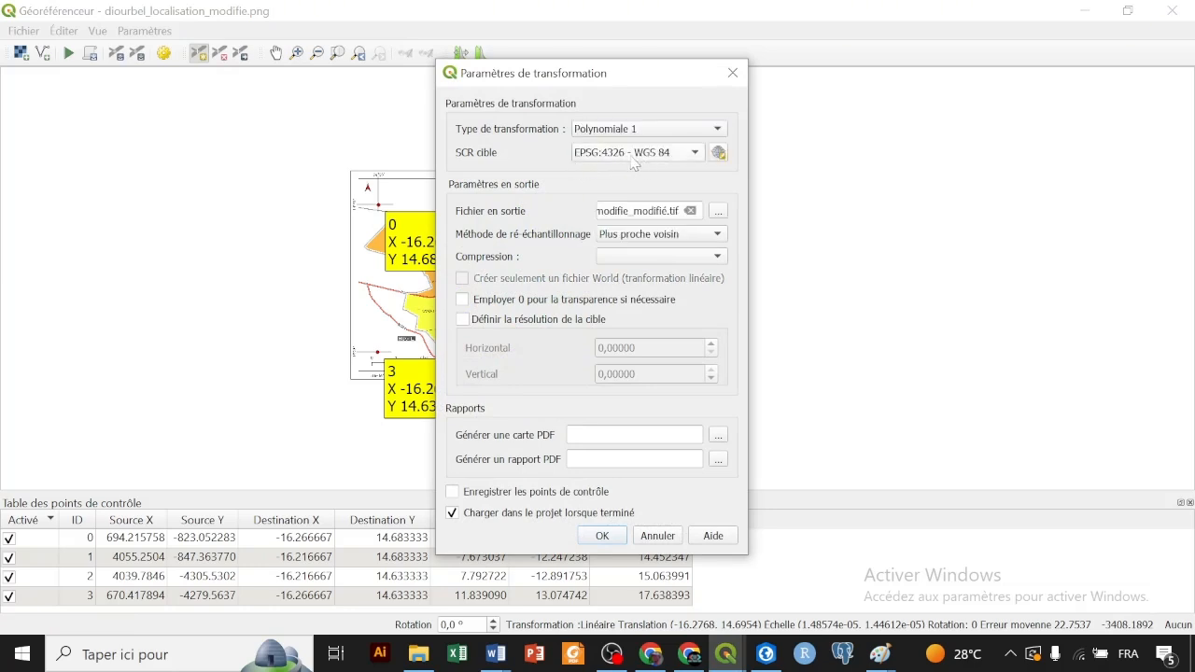
left_click(632, 154)
left_click(632, 152)
left_click(622, 539)
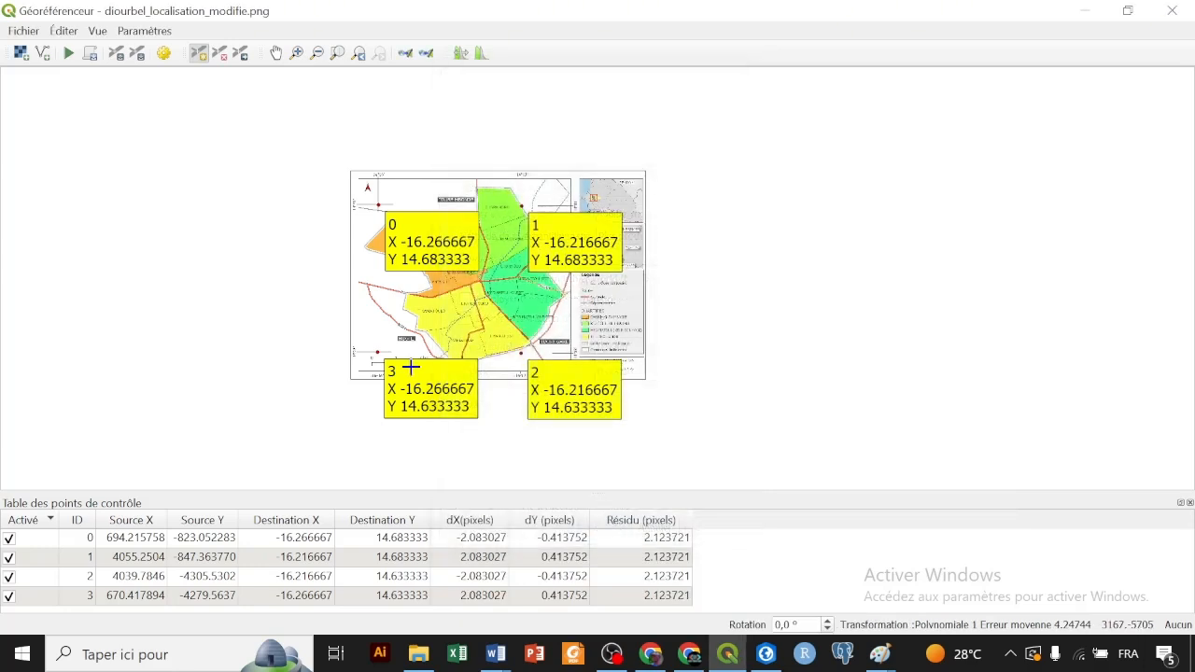
Step: Run the georeferencing, minimise the Georeferencer and zoom the main QGIS map to the georeferenced Diourbel layer
left_click(70, 54)
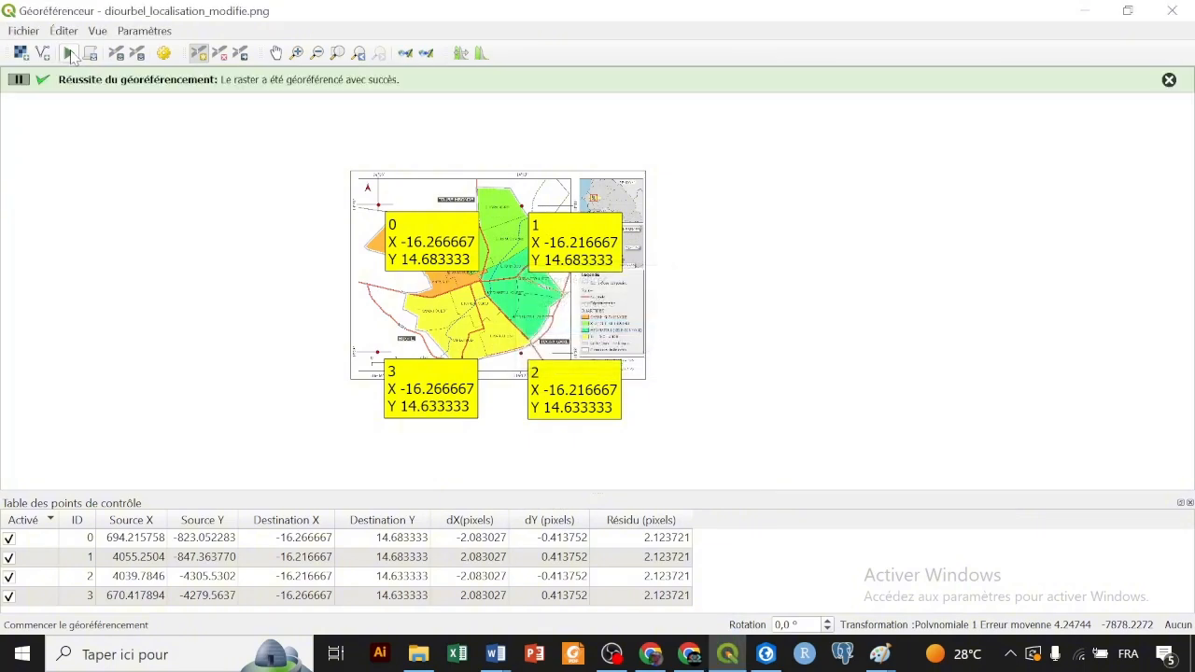
left_click(1128, 10)
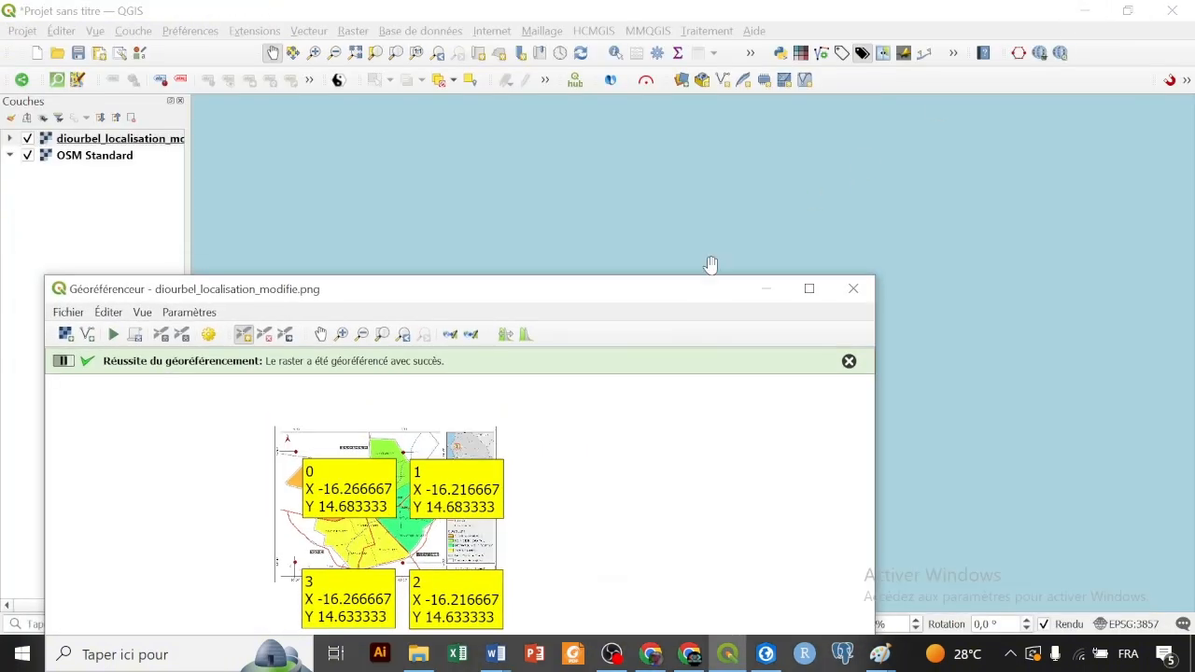
left_click(756, 291)
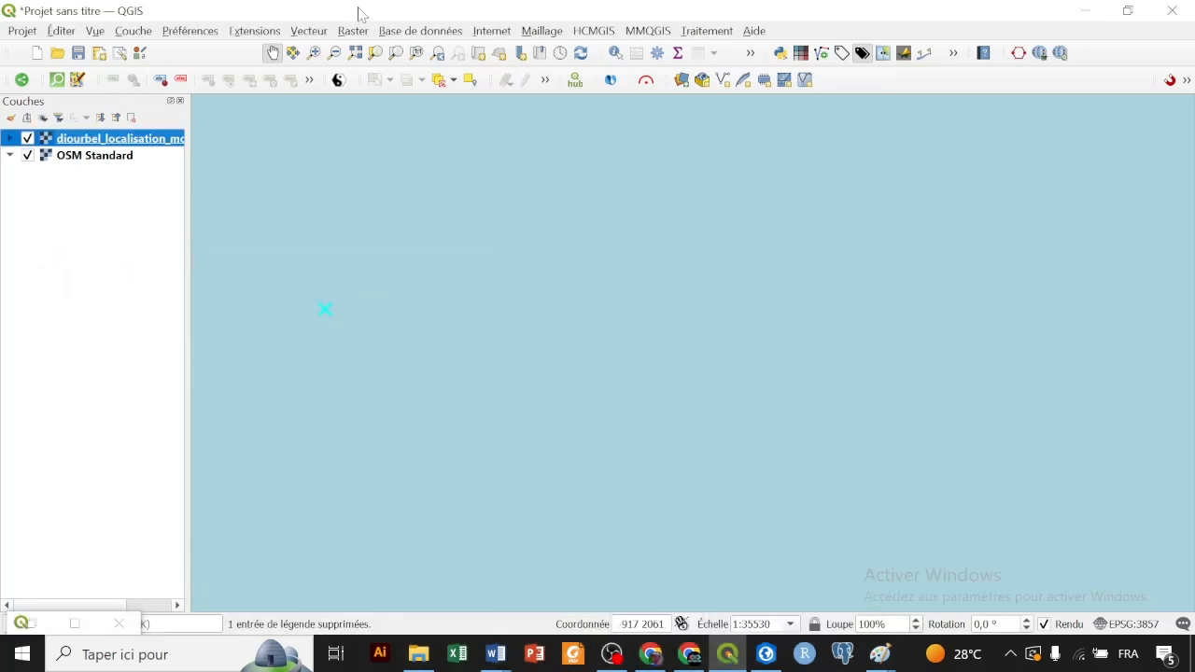
left_click(396, 54)
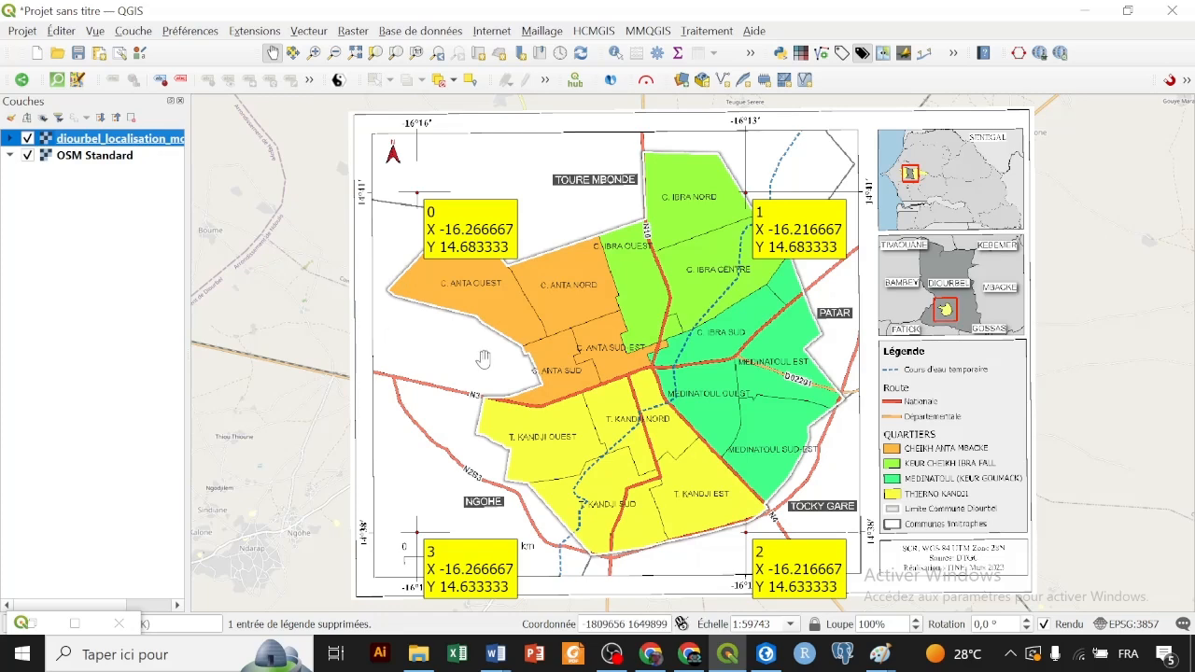
Step: Compare the georeferenced map with the OSM Standard basemap by hiding and reshowing it and by lowering its global opacity to about 70%, then restoring 100%
left_click(27, 140)
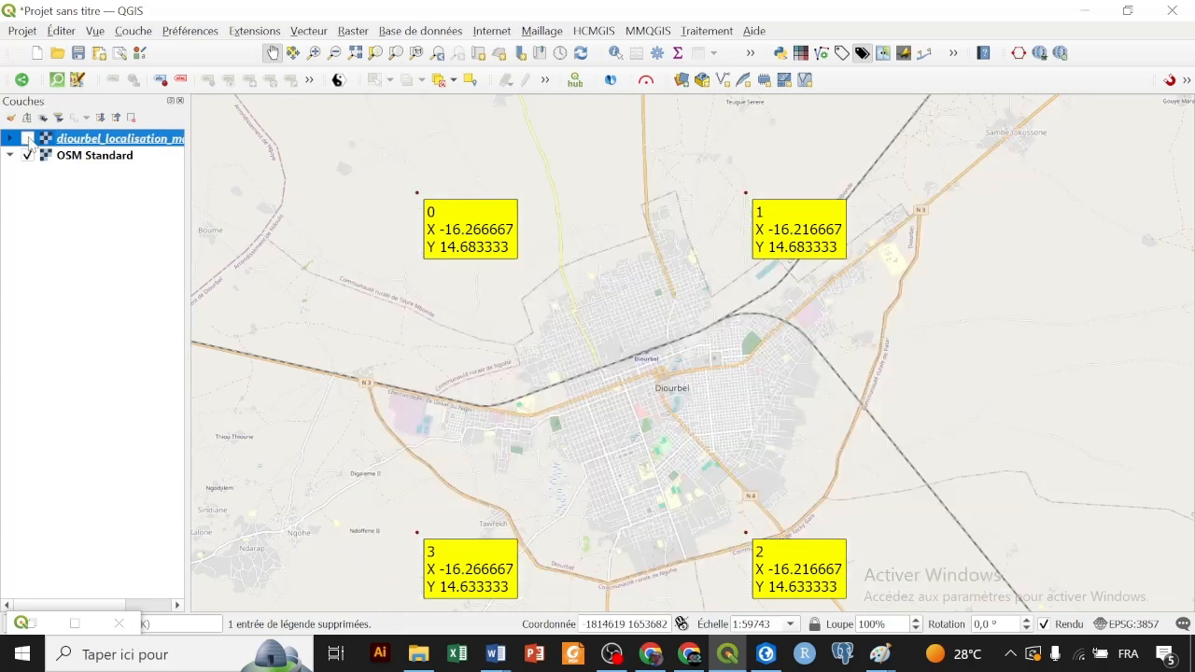
left_click(27, 139)
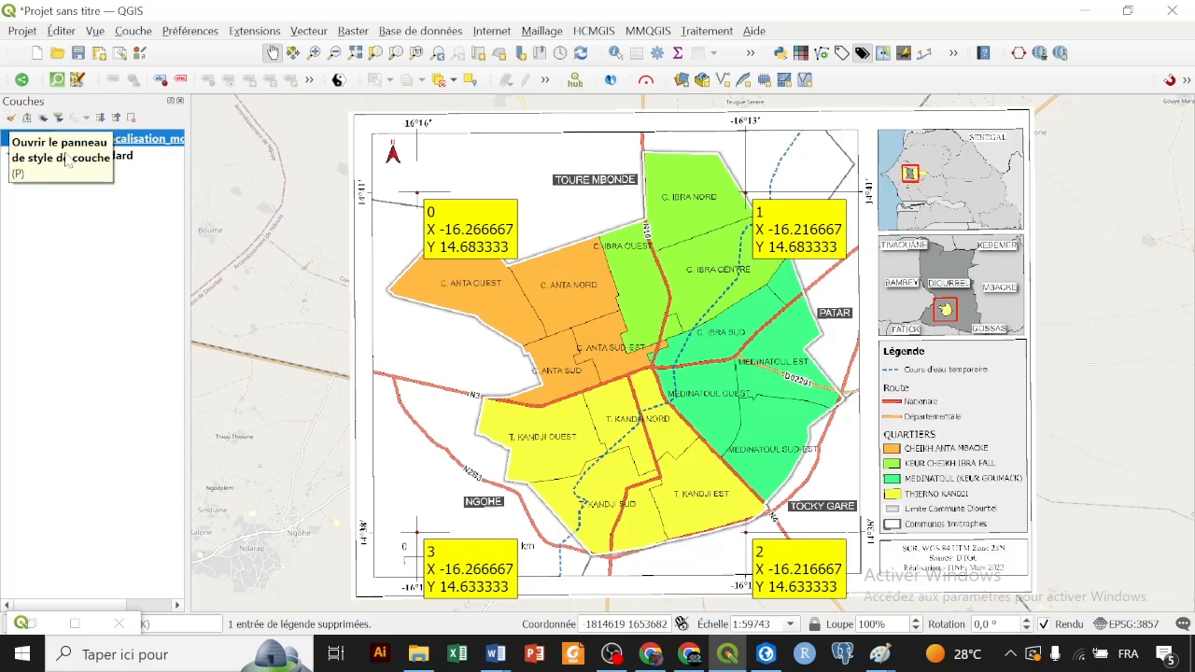
left_click(11, 119)
left_click(800, 149)
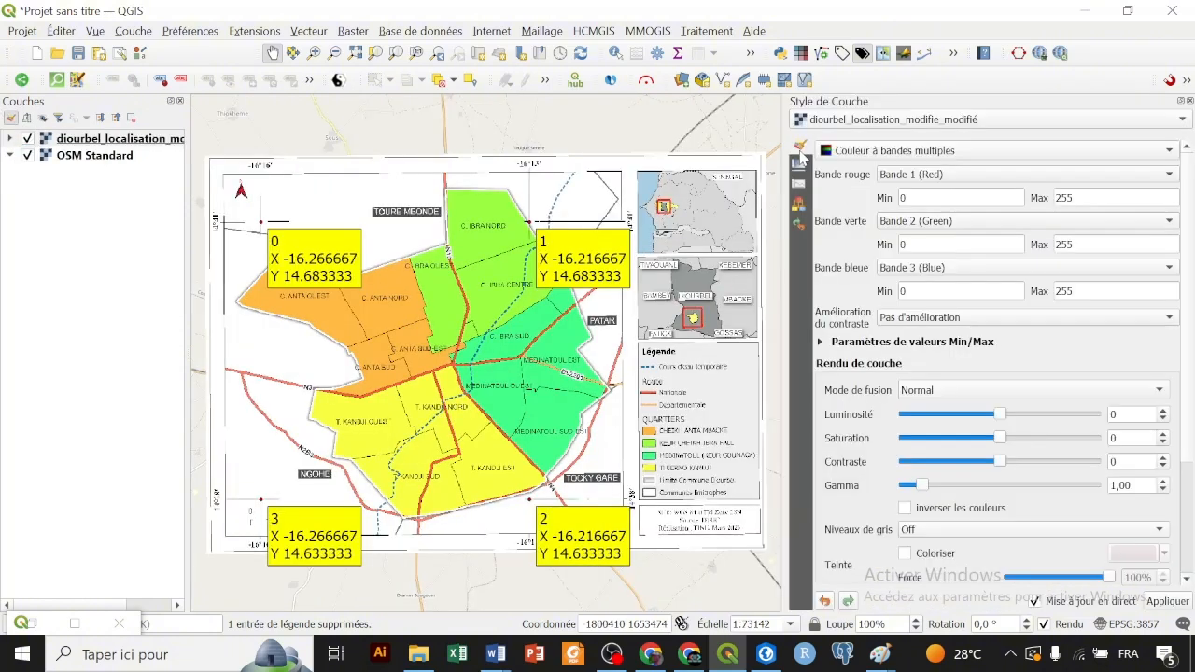
left_click(799, 164)
left_click_drag(1088, 169, 1013, 192)
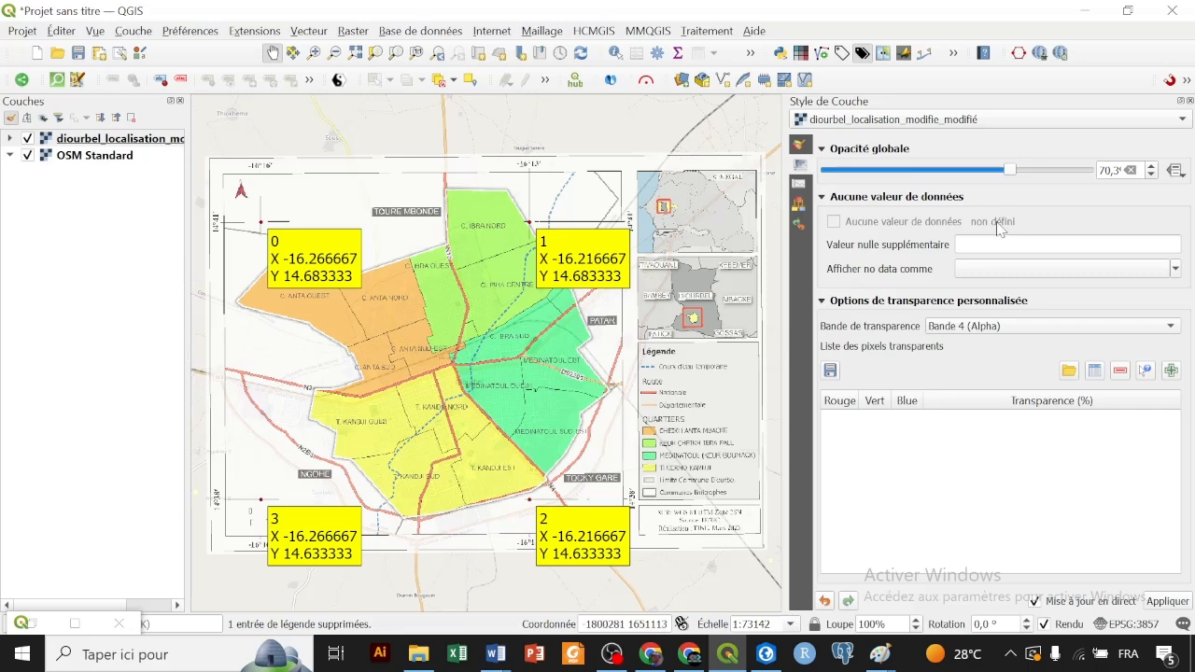
left_click_drag(1010, 174, 1099, 168)
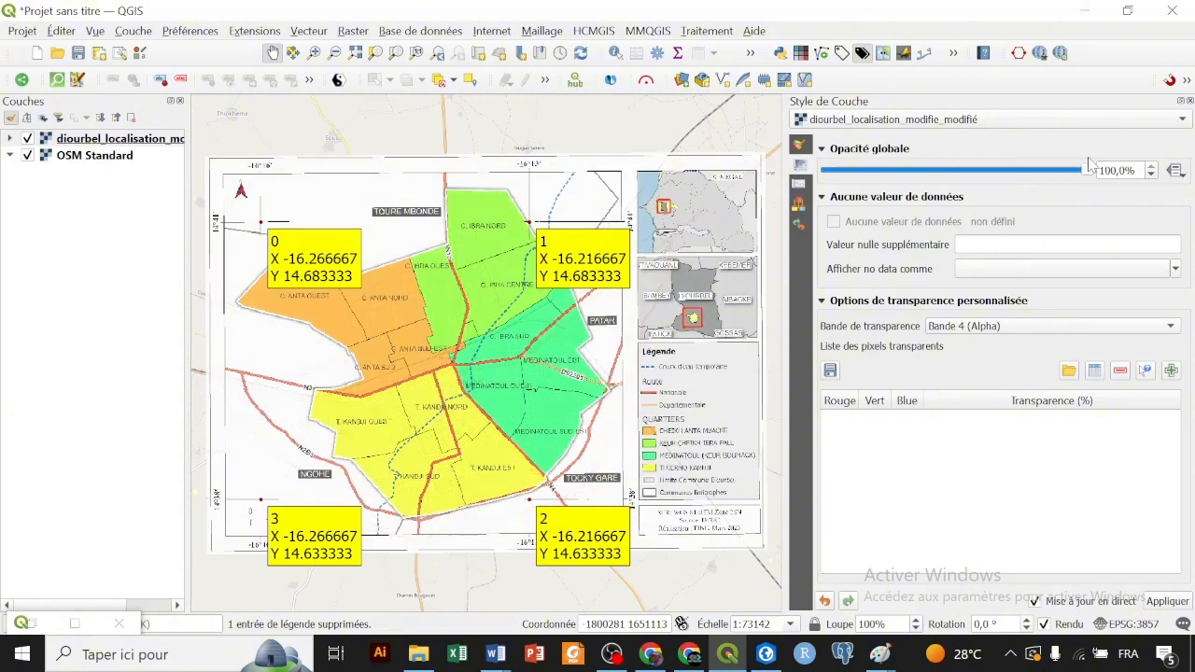